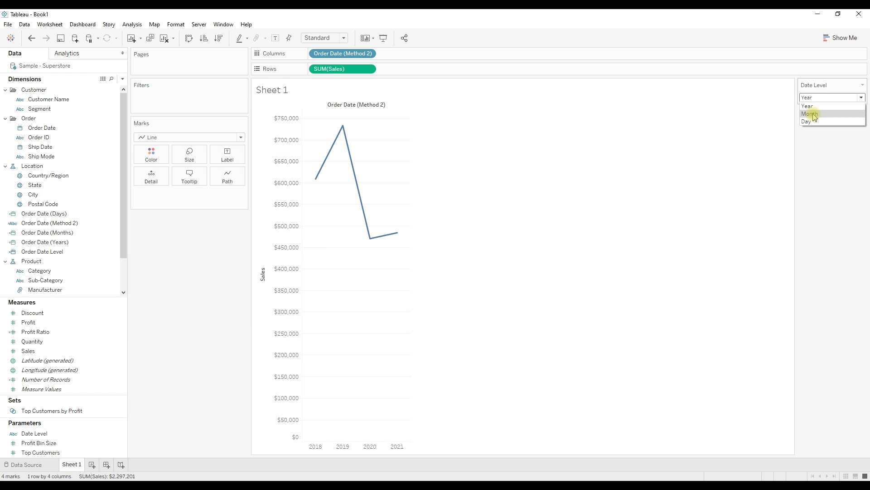
Step: Switch the Date Level parameter to Month to view the sales line by month
click(811, 114)
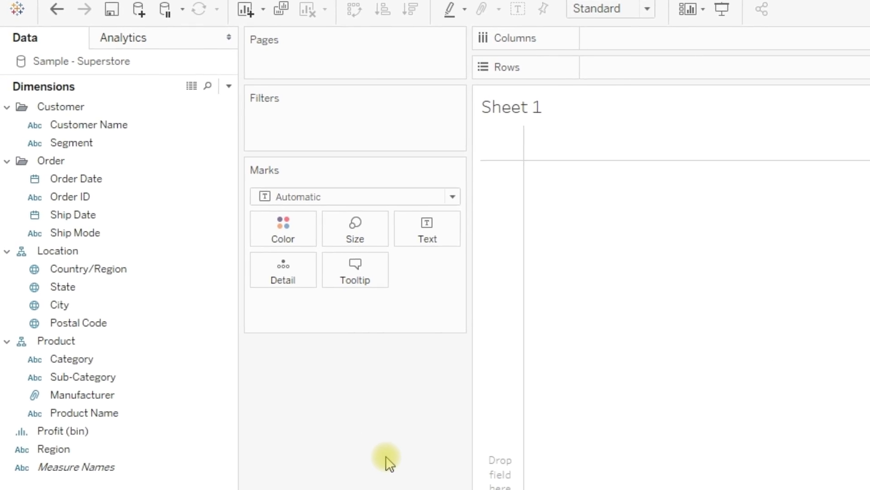
Step: Start a new parameter named Date Level with the String data type
click(229, 86)
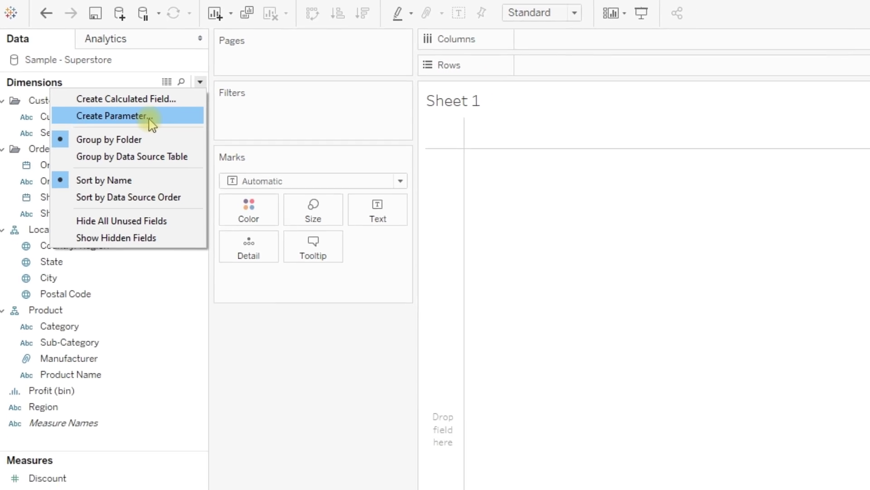
click(154, 118)
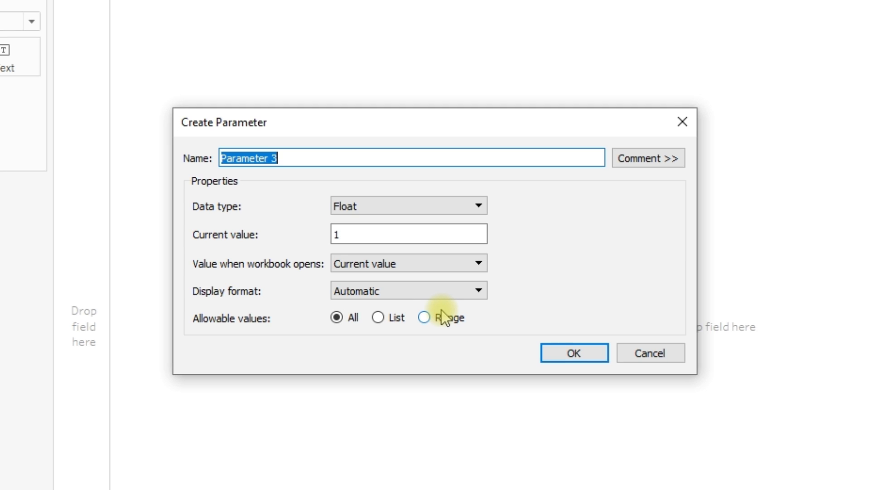
text(Date Level)
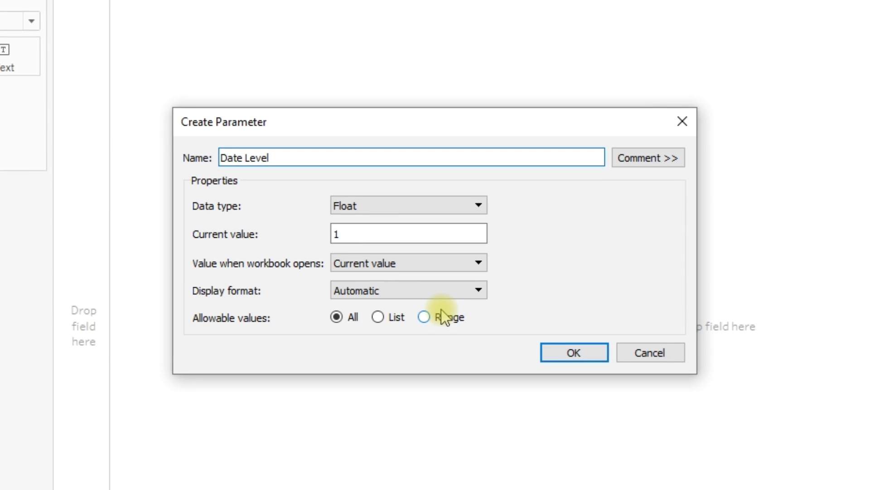
click(401, 205)
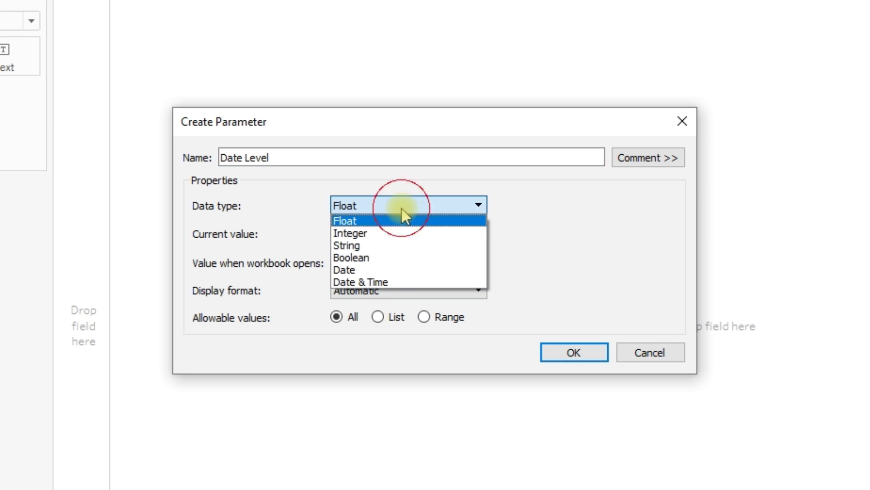
click(381, 245)
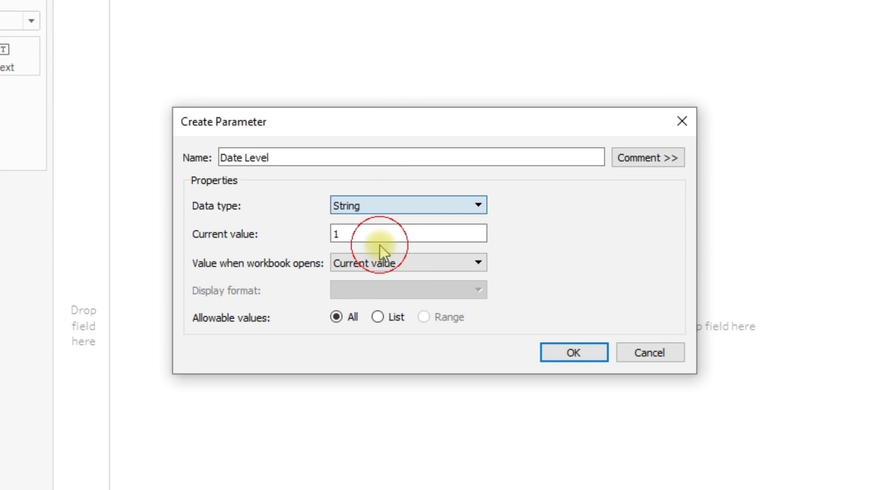
Step: Restrict the parameter's allowable values to a list of Year, Month and Day, and create it
click(379, 318)
click(305, 392)
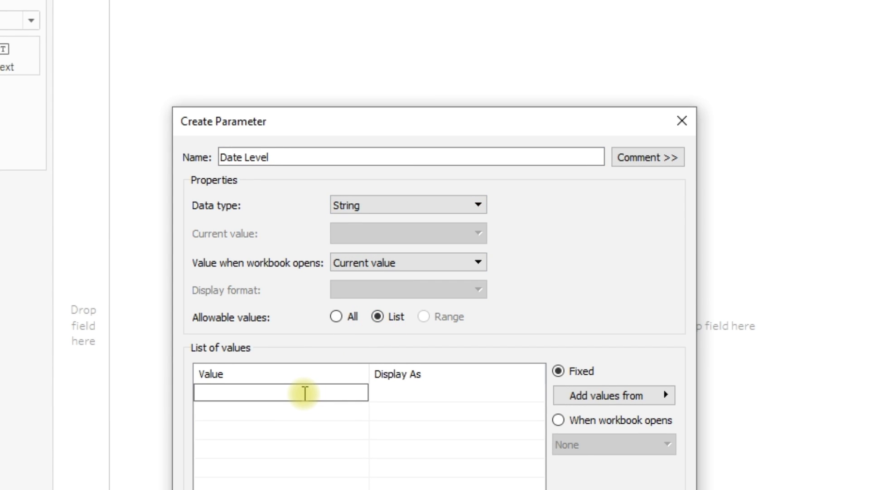
text(Year)
key(Return)
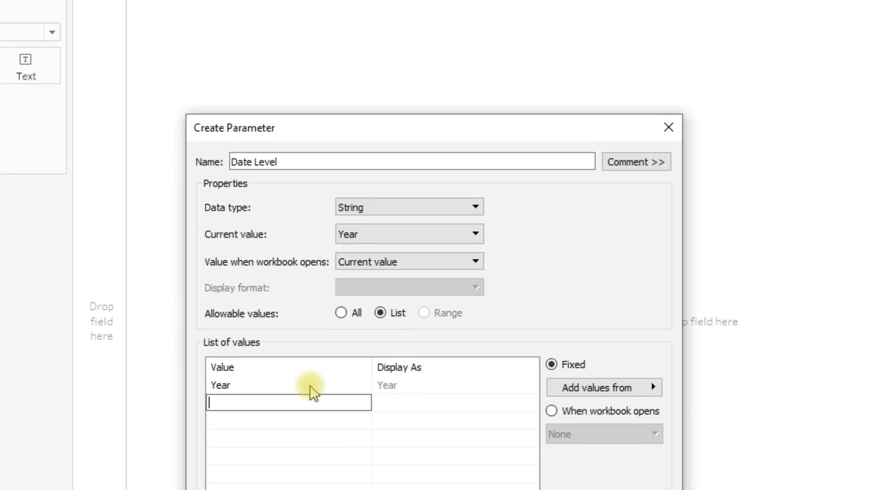
text(Month)
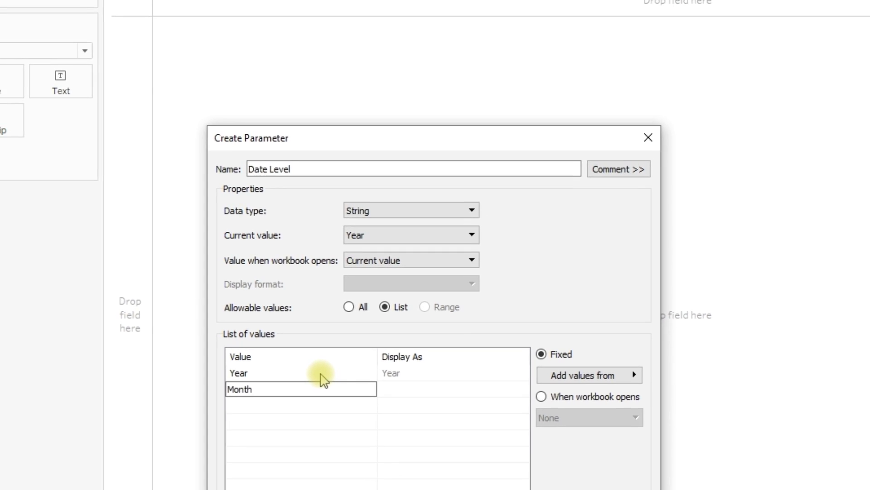
key(Return)
text(Day)
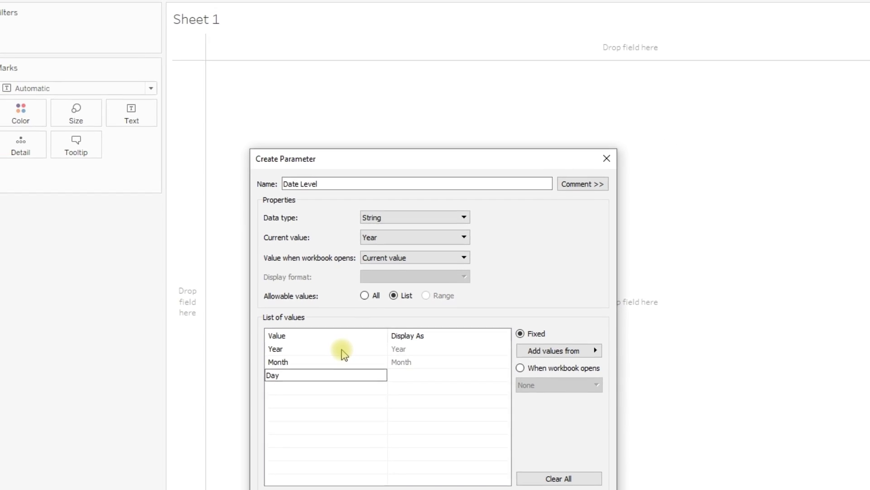
click(511, 458)
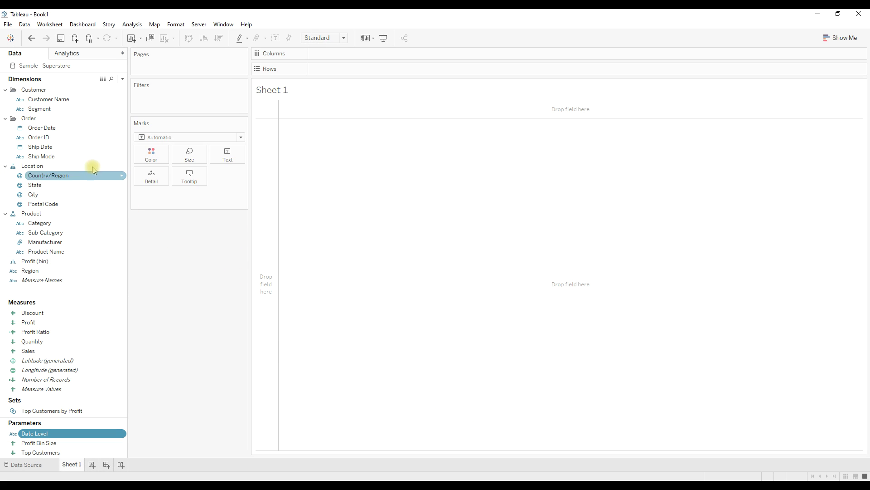
Step: Create a custom date from Order Date with Years detail as a date value
click(49, 129)
right_click(49, 128)
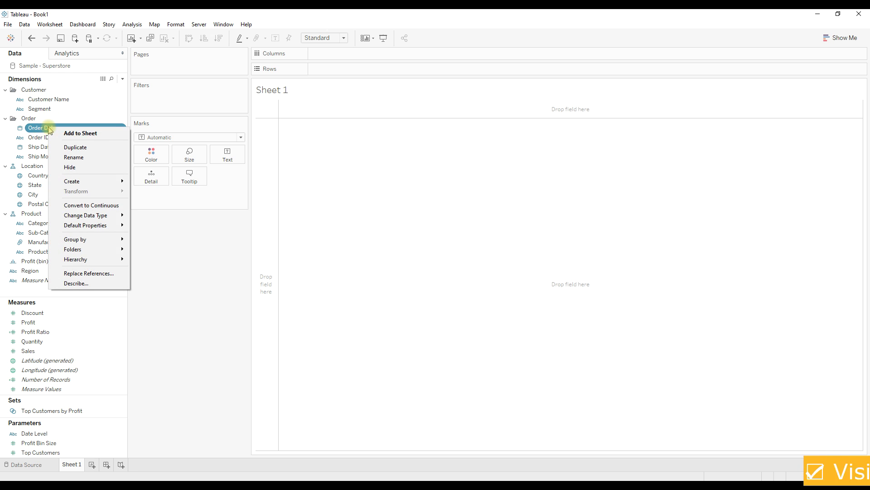
mouse_move(84, 181)
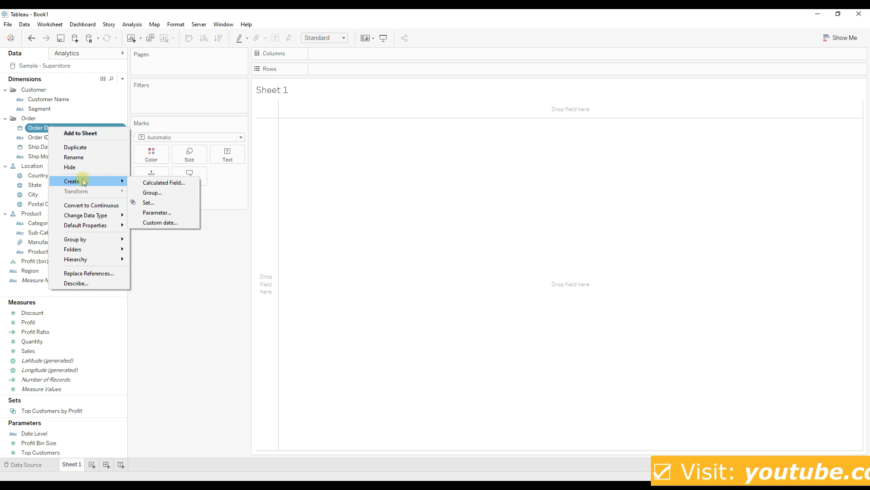
click(168, 222)
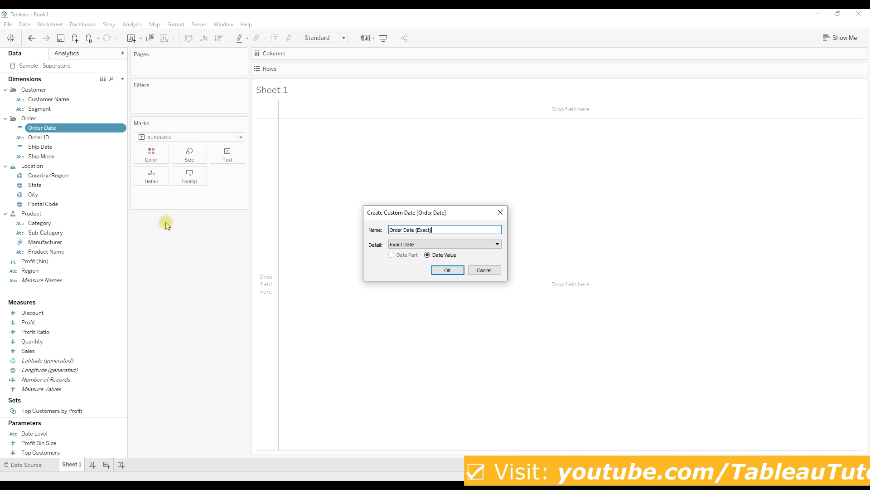
click(405, 244)
click(396, 257)
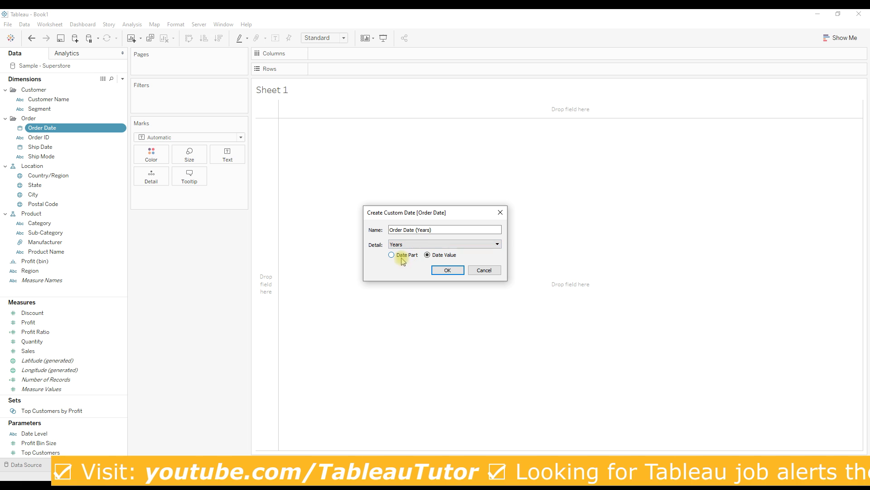
click(448, 271)
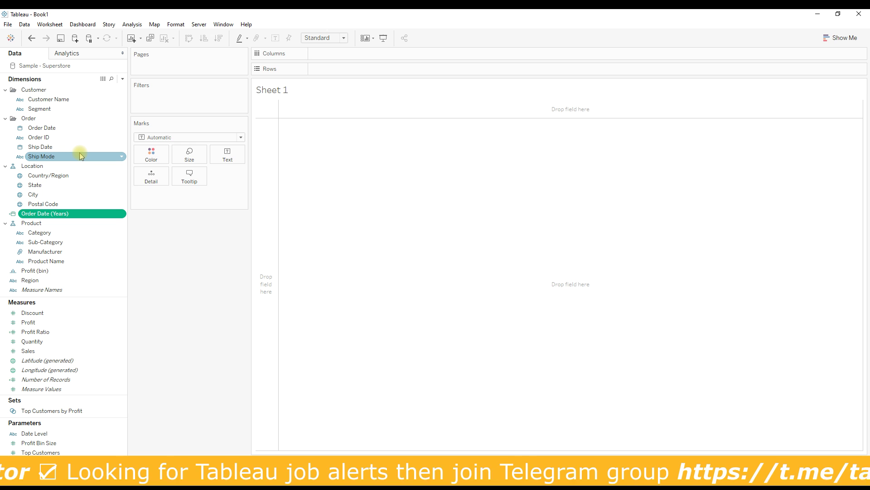
Step: Create a custom date from Order Date with Months detail as a date value
right_click(51, 131)
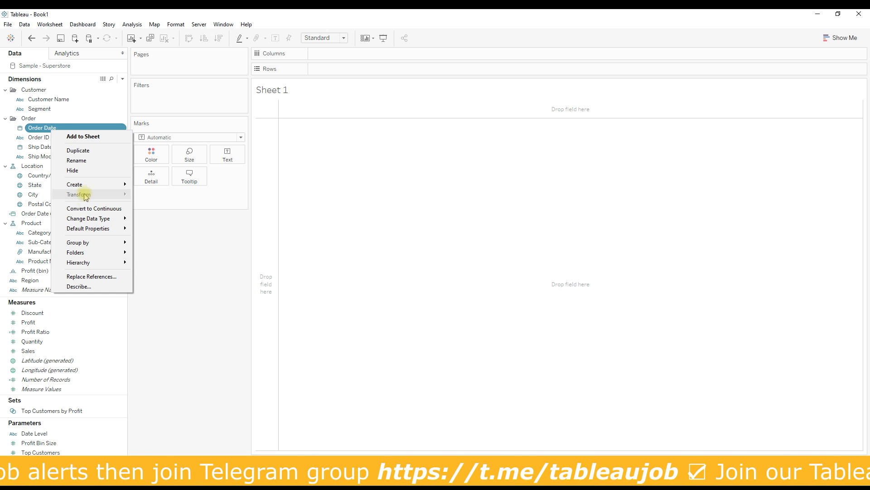
mouse_move(85, 186)
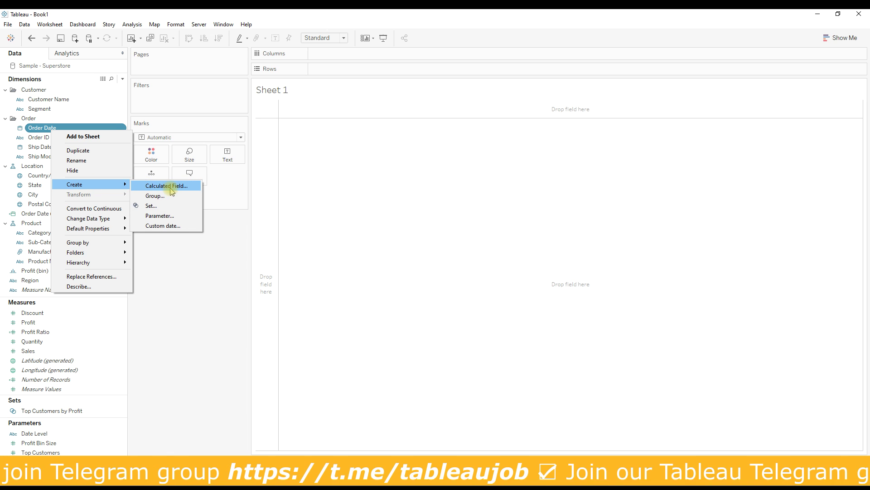
click(165, 226)
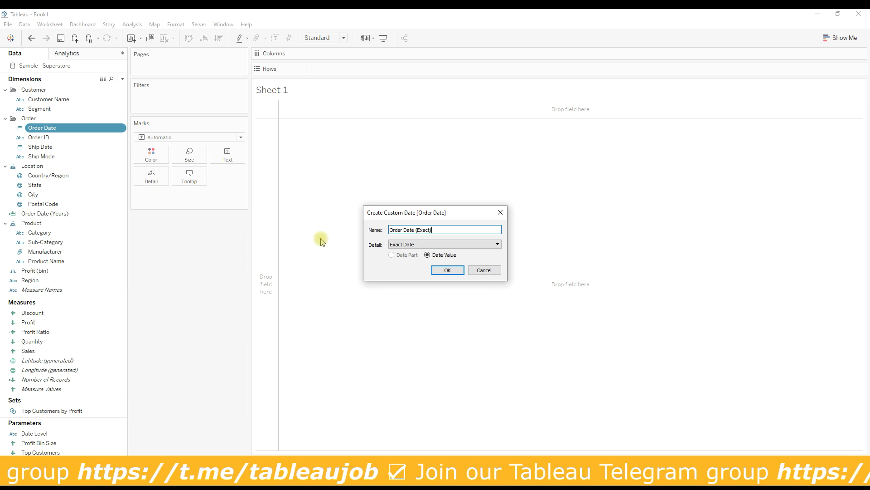
click(422, 245)
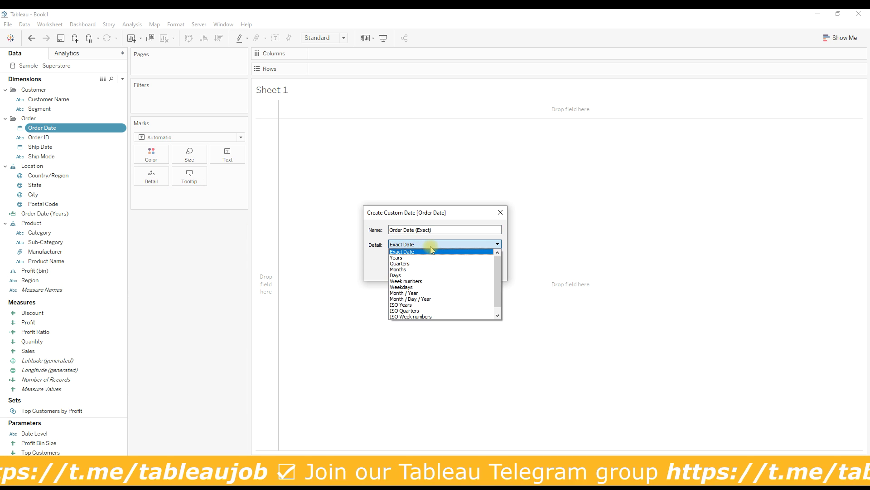
click(420, 270)
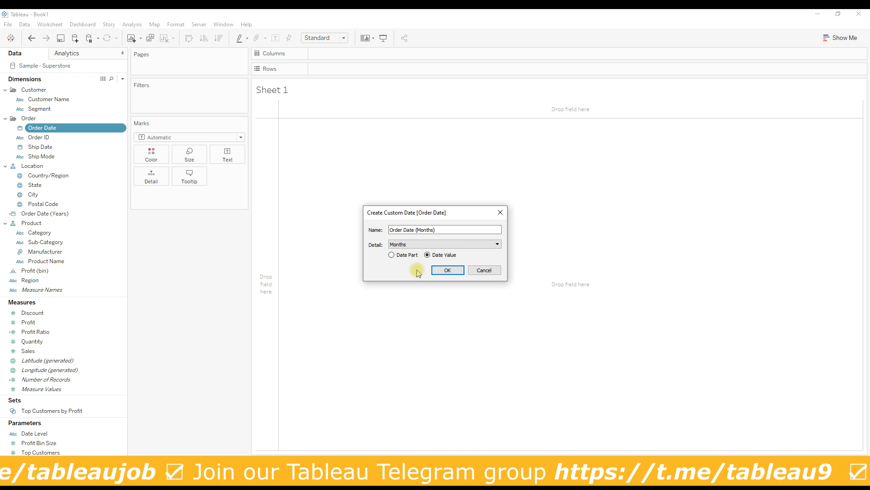
click(447, 270)
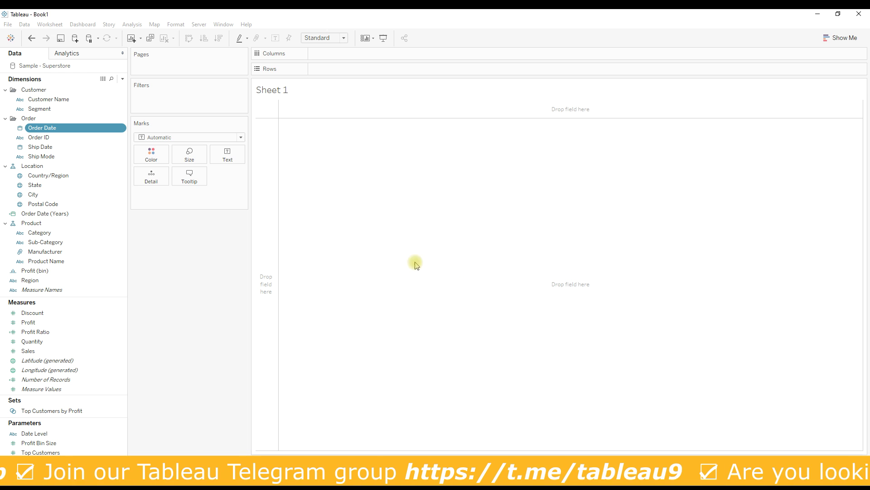
Step: Create a custom date from Order Date with Days detail as a date value
right_click(57, 129)
mouse_move(103, 222)
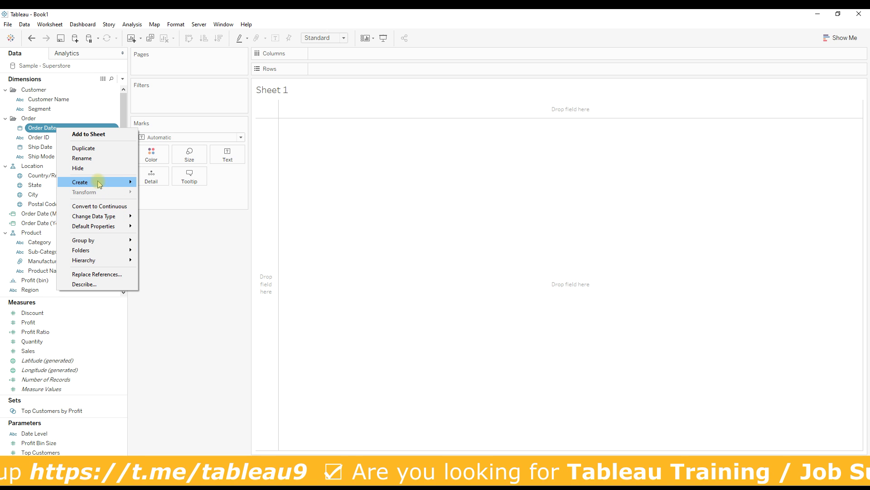
mouse_move(100, 182)
click(173, 224)
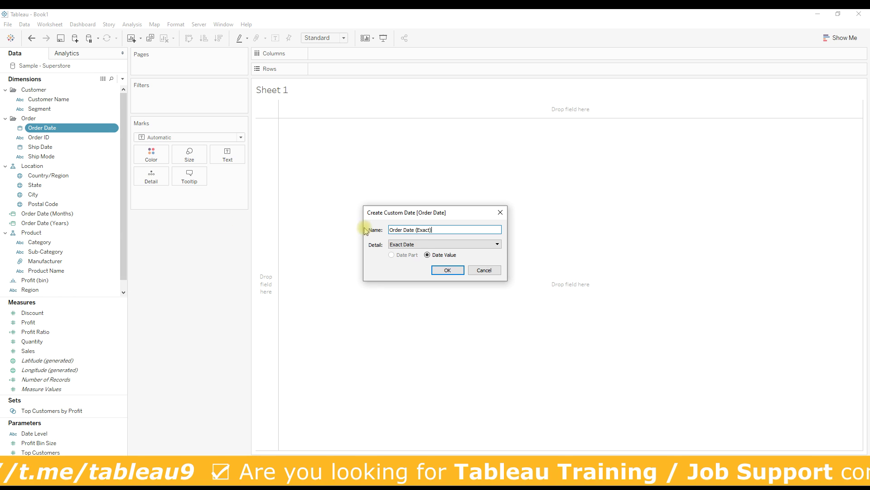
click(422, 244)
click(406, 276)
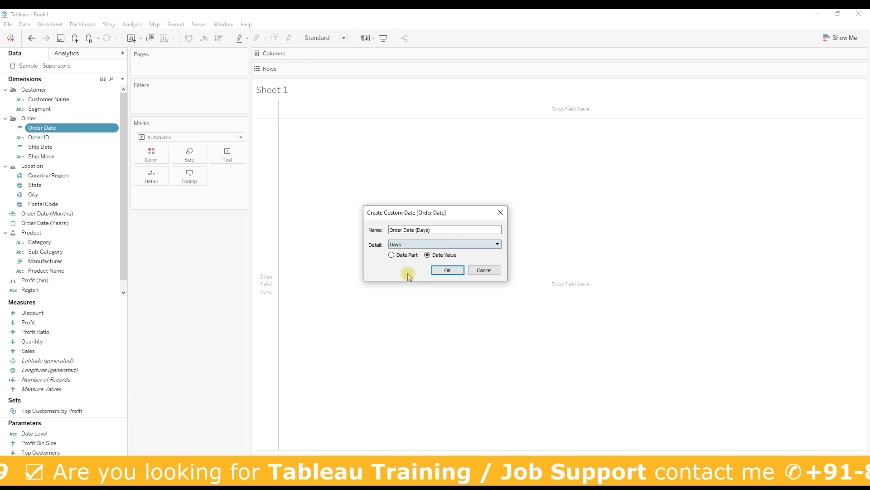
click(448, 270)
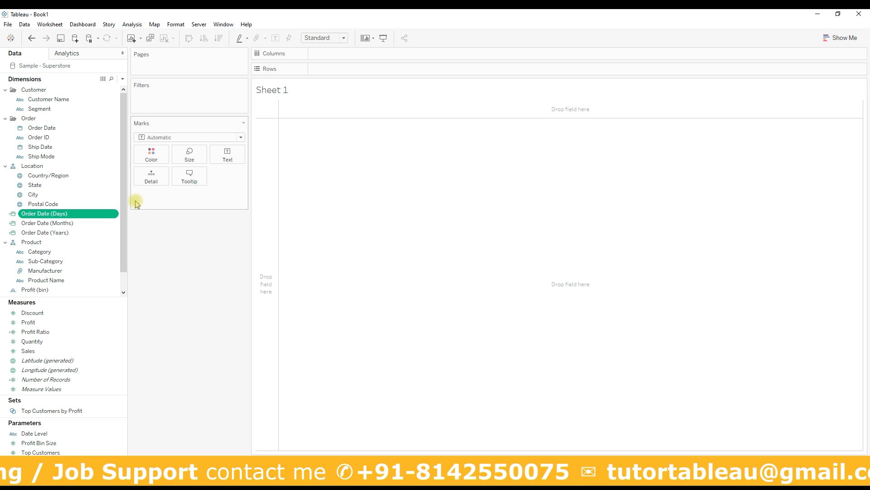
Step: Start a calculated field named Order Date Level and begin its formula with case [Date Level]
click(123, 79)
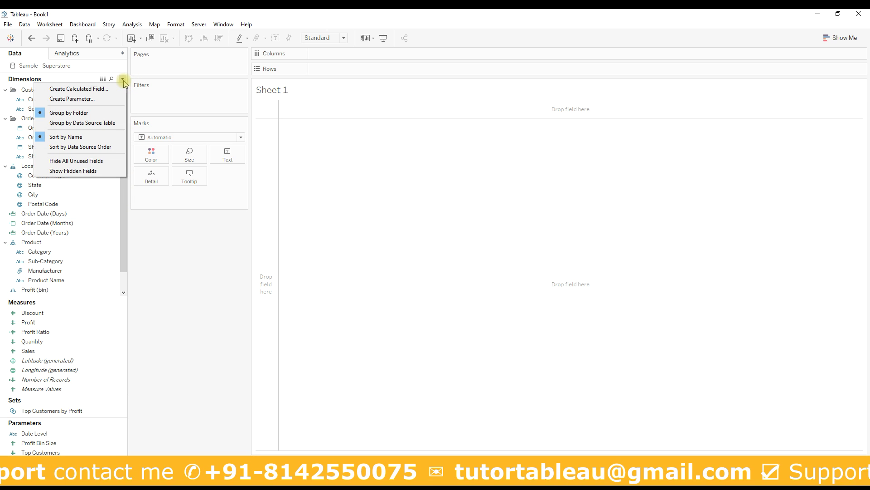
click(87, 89)
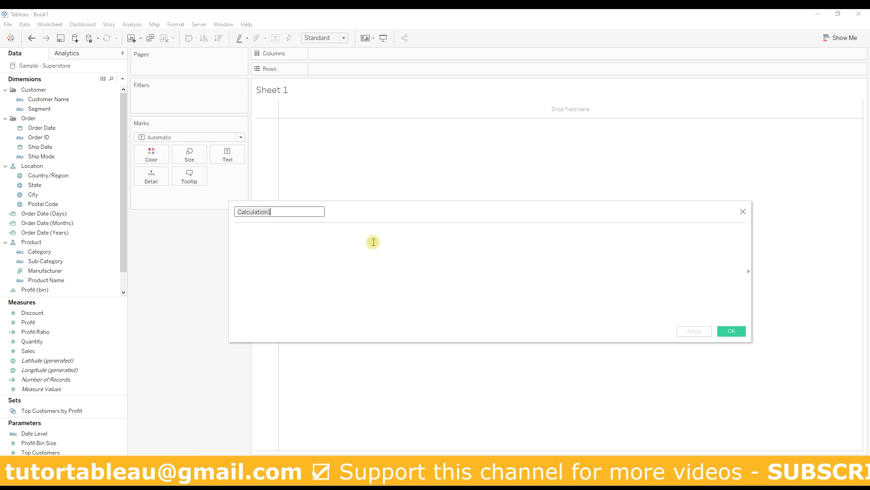
text(Order Date Level)
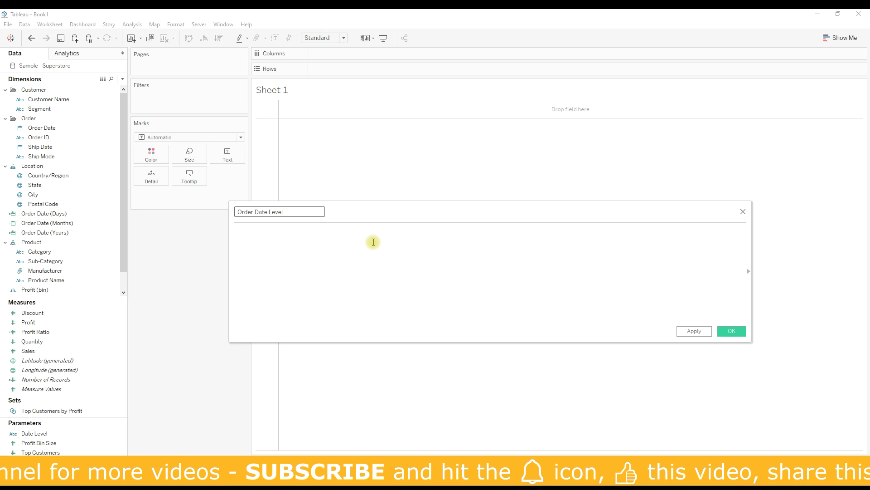
click(374, 242)
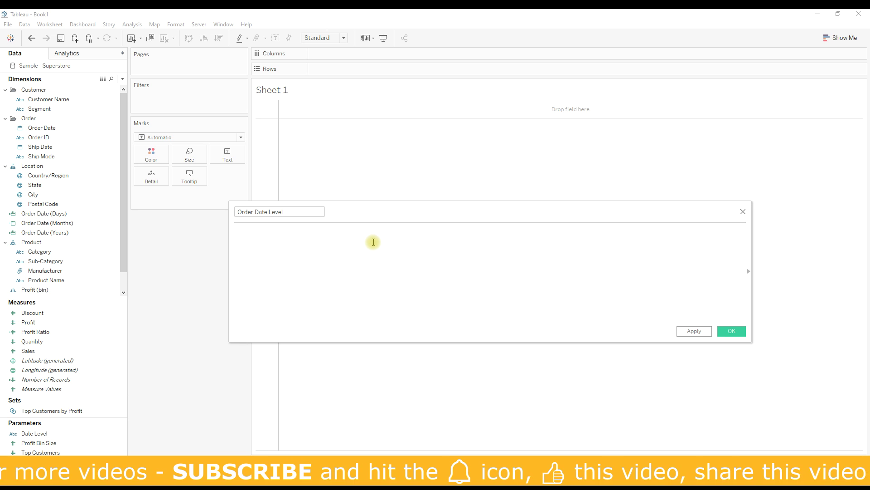
text(case)
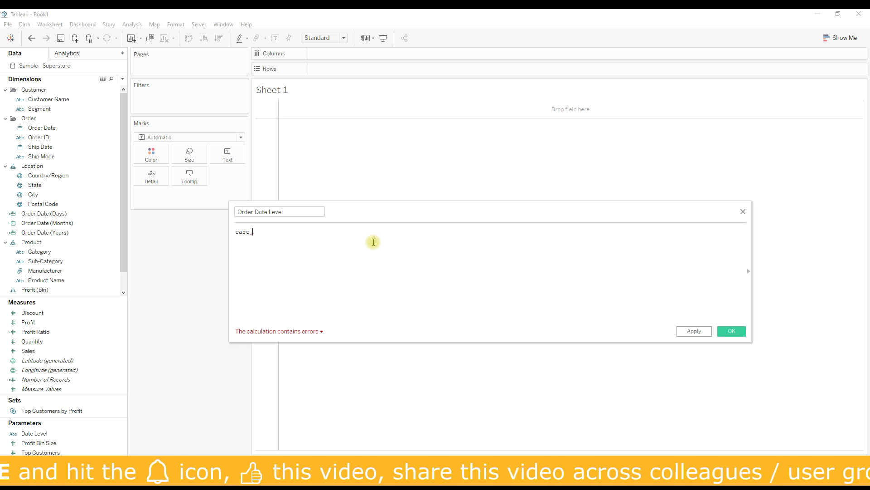
text( date)
key(Down)
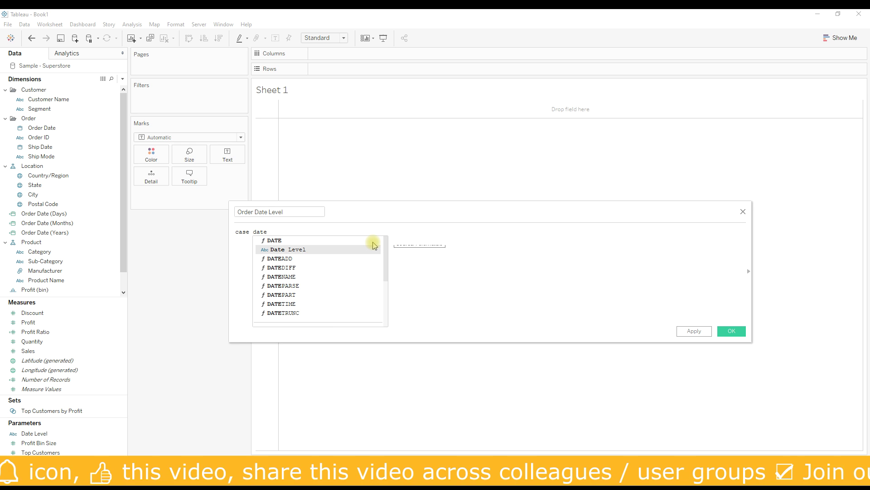
key(Return)
Step: Add a 'Year' case to the Order Date Level formula that refers to [Order Date (Years)]
text(when 'Y)
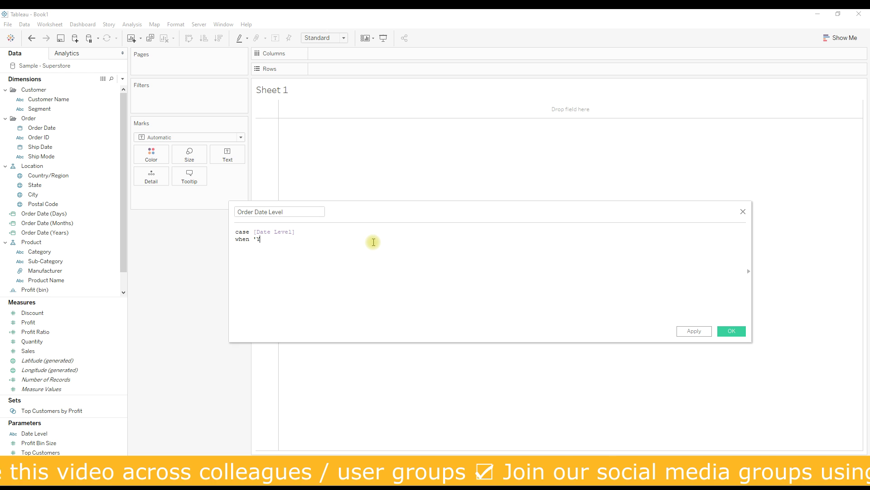
text(ear' ord)
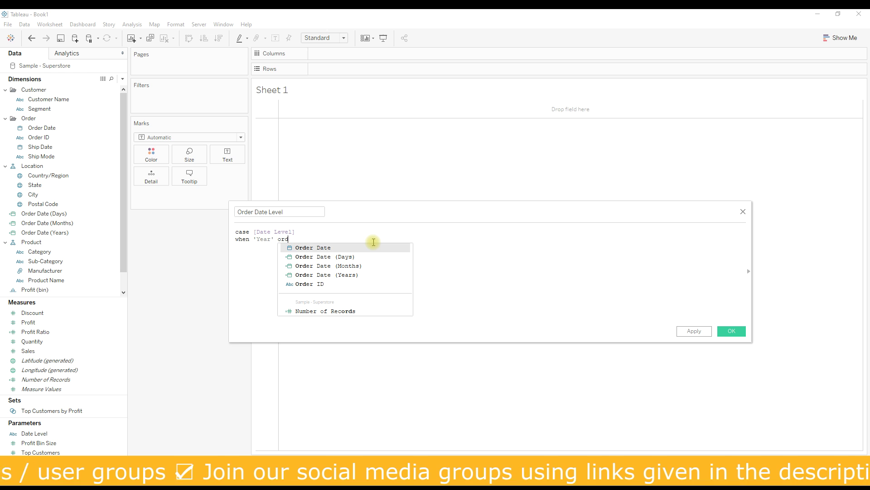
key(Down)
key(Down)
key(Down)
key(Return)
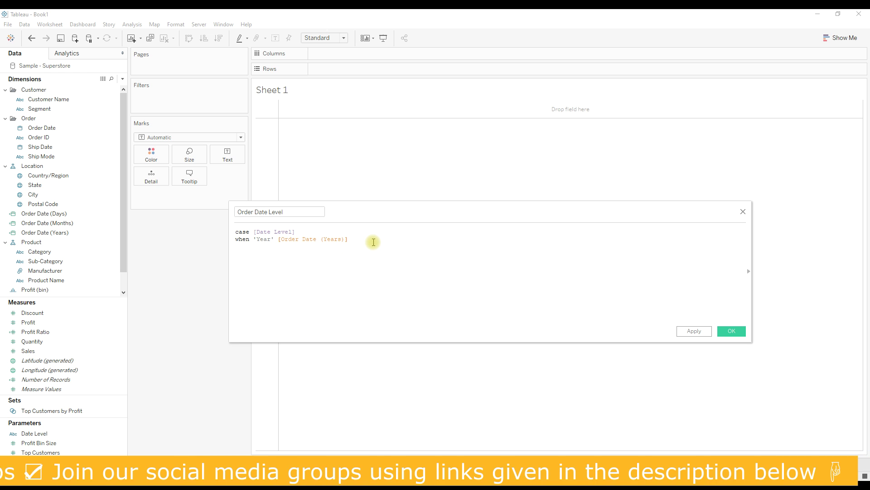
Step: Add the line when 'Month' then [Order Date (Months)] and insert the missing then after 'Year' in the line above
text(when )
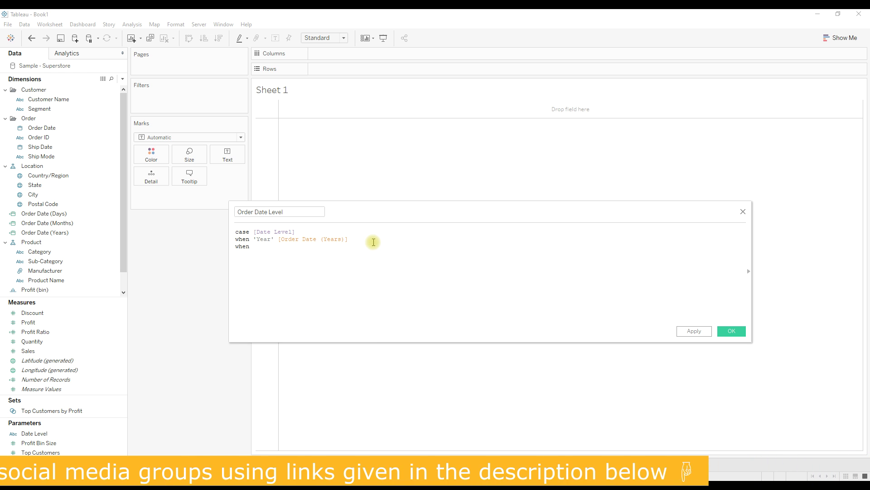
text('M)
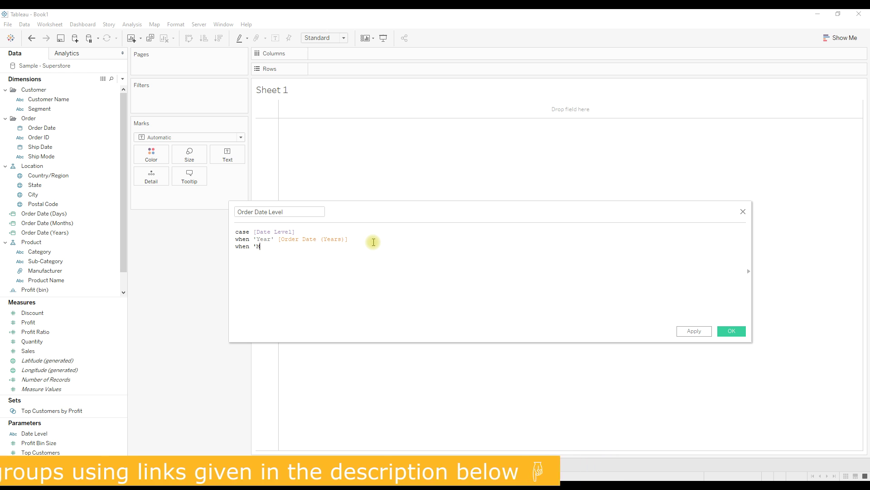
text(onth' t)
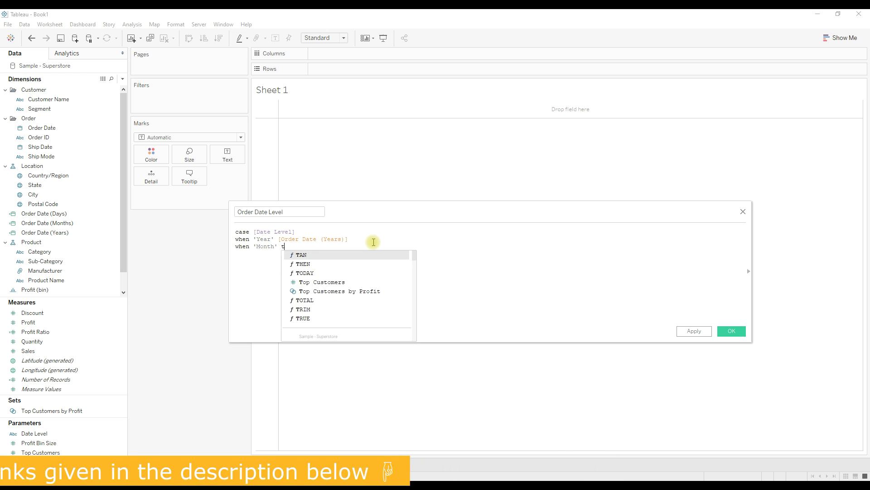
text(hen order)
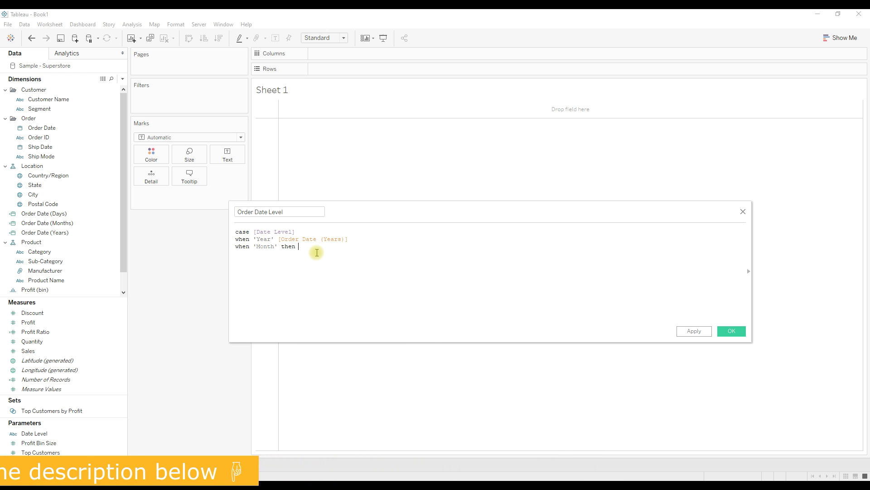
key(Down)
key(Down)
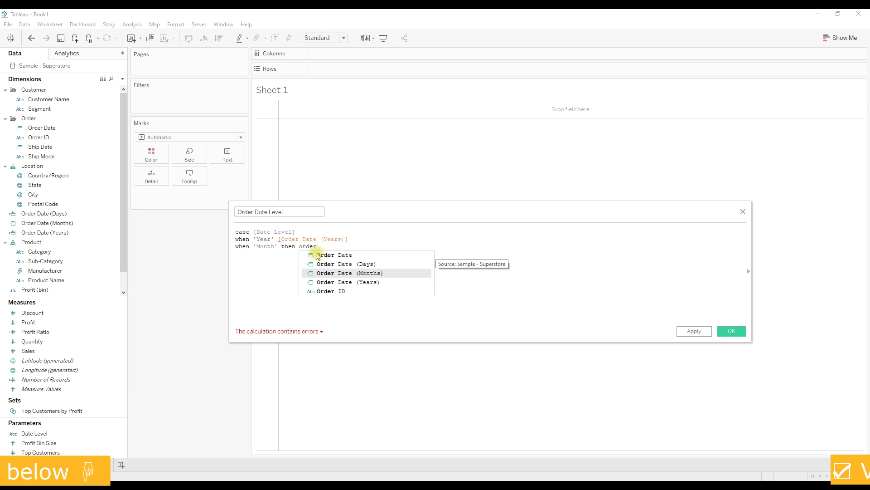
key(Return)
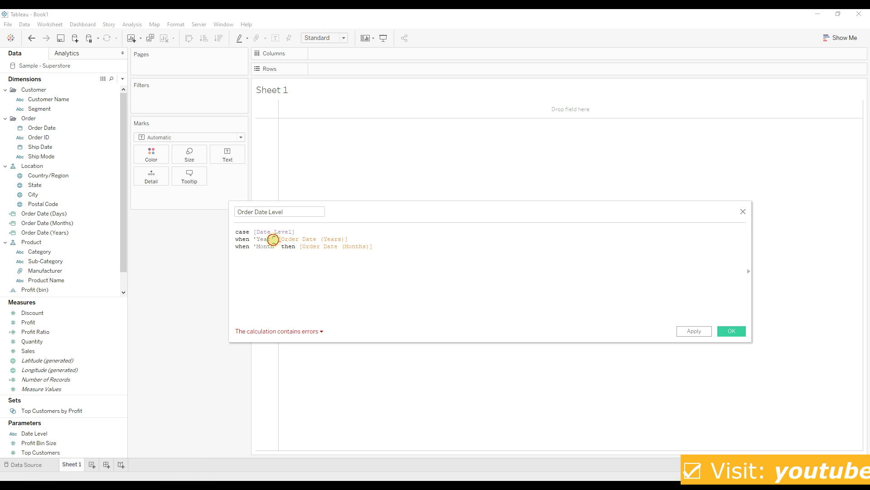
click(274, 239)
text(then)
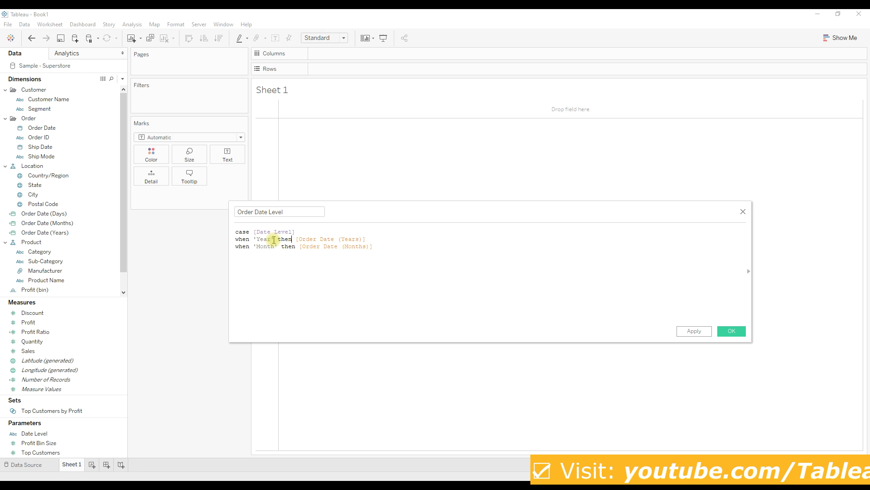
Step: Complete the formula with when 'Day' then [Order Date (Days)] and END, and save the Order Date Level field
key(Return)
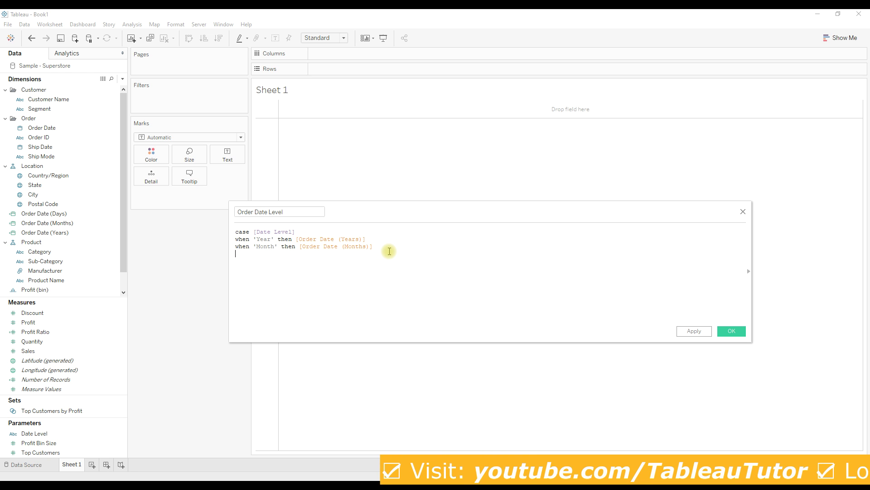
text(when 'Da)
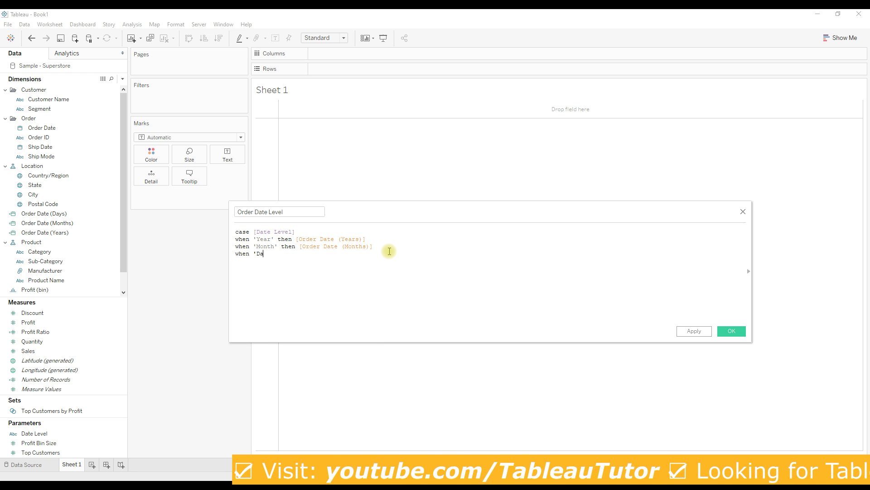
text(y' then order)
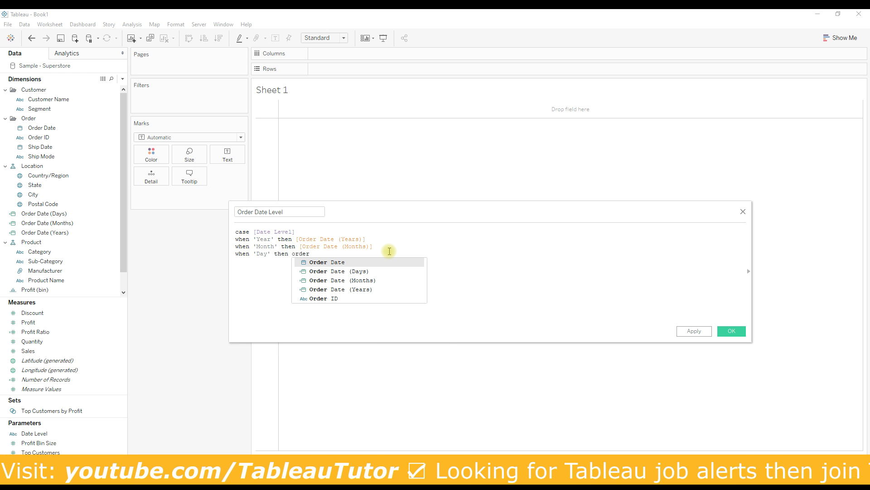
key(Down)
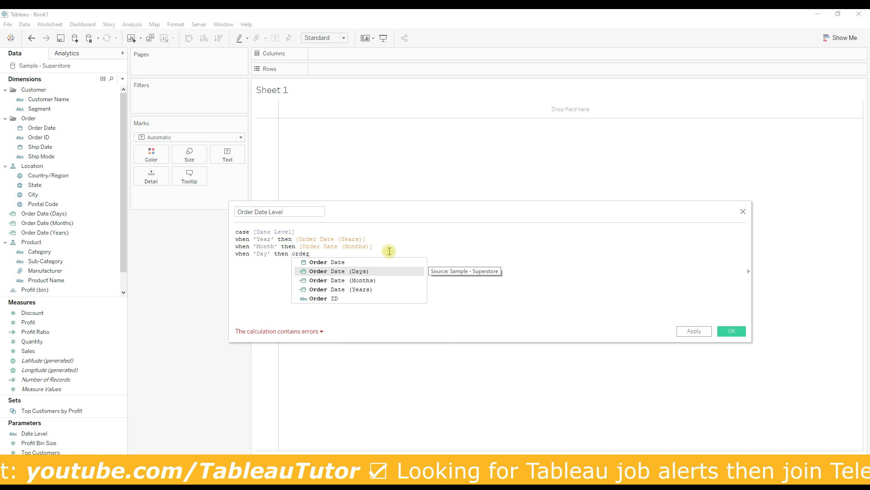
key(Return)
key(Return)
text(END)
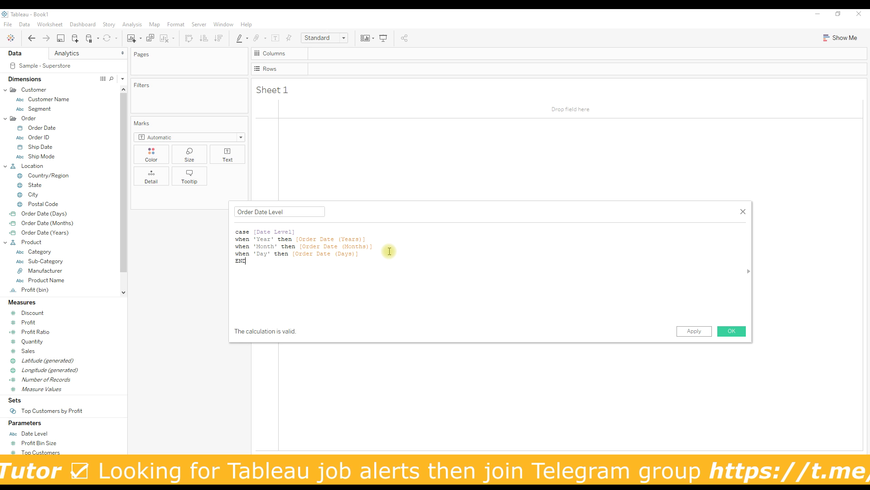
click(730, 331)
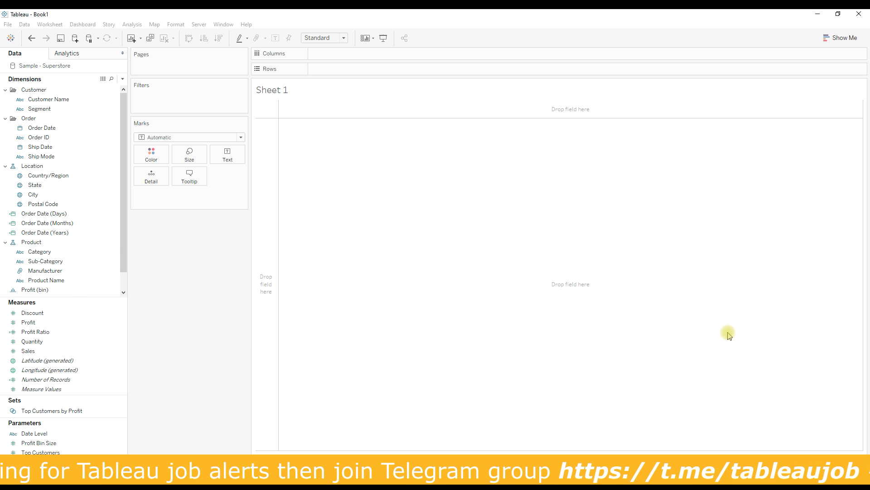
Step: Plot Sales over time with Order Date Level on Columns and Sales on Rows
drag(41, 243, 322, 56)
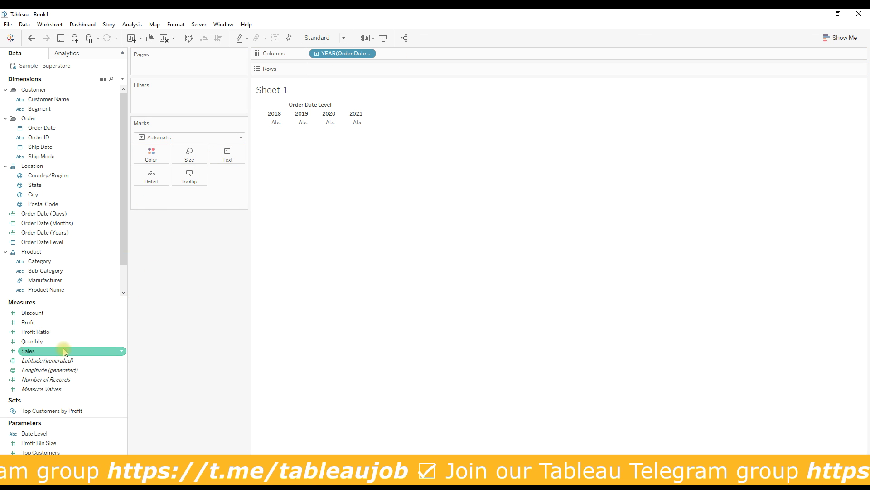
drag(31, 354, 328, 73)
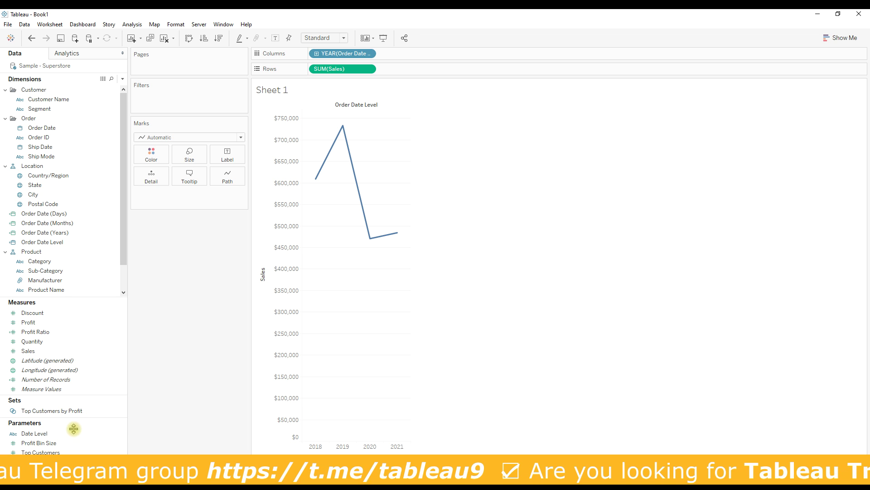
Step: Show the Date Level parameter control on the sheet and set it to Month
right_click(45, 437)
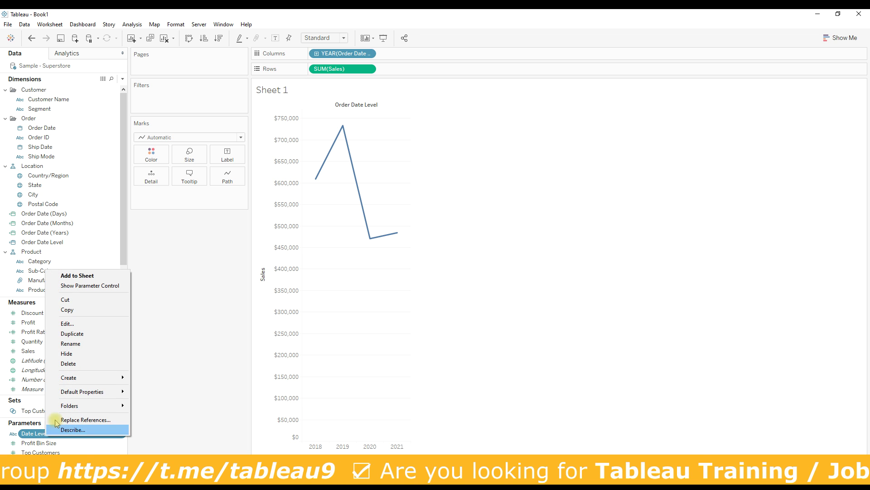
click(90, 286)
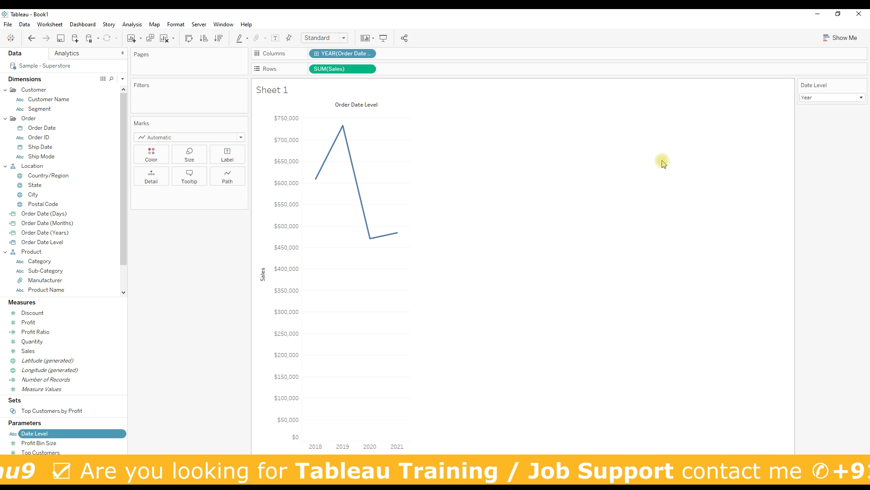
click(827, 98)
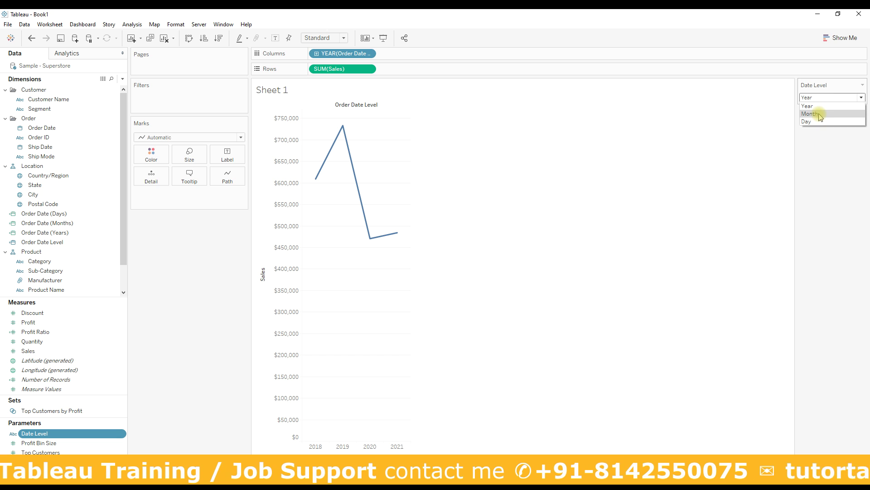
click(809, 114)
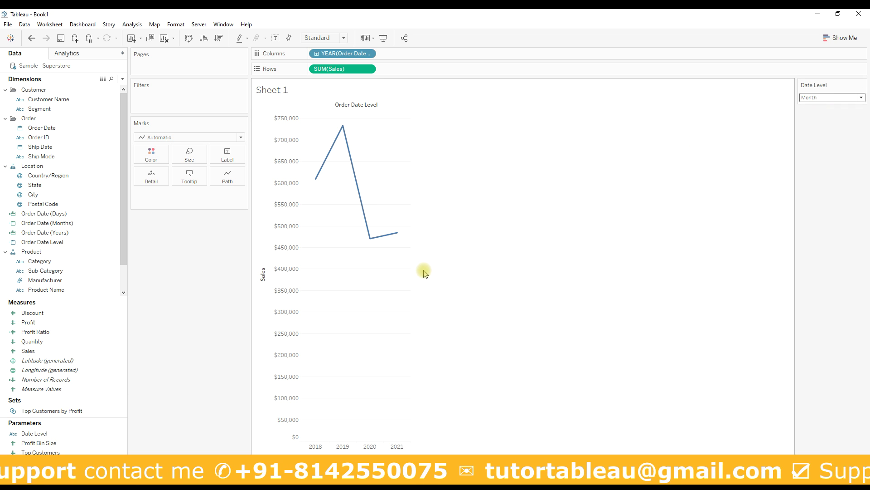
Step: Change the Order Date Level field on Columns to an exact date and make it discrete
right_click(337, 55)
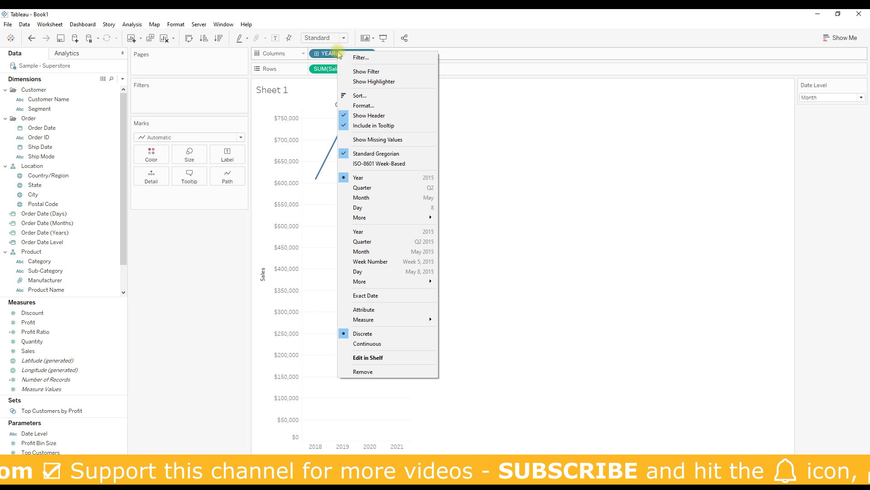
click(383, 295)
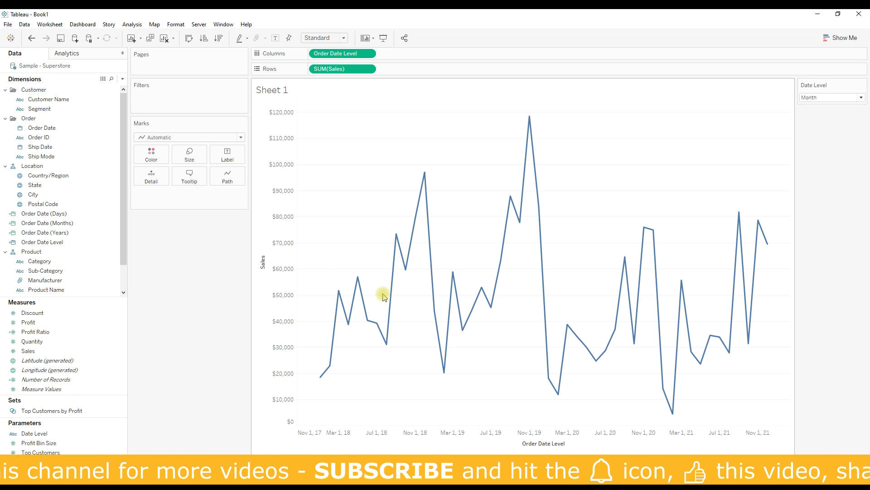
right_click(340, 54)
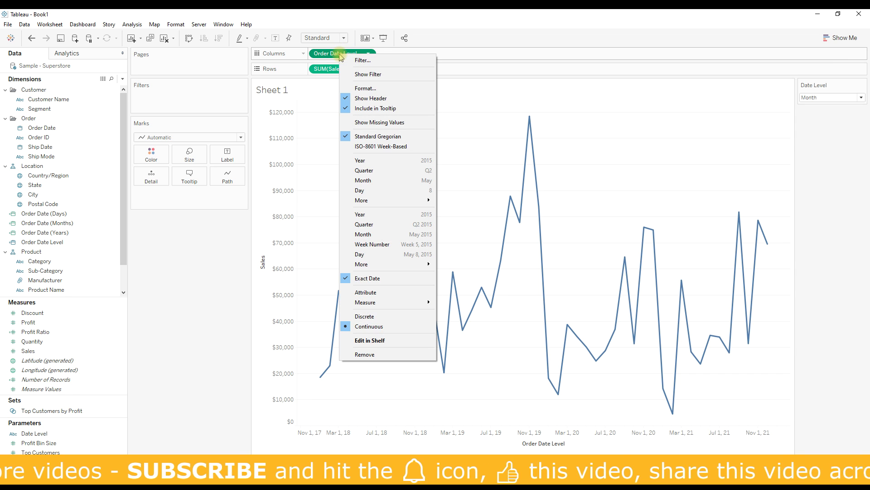
click(370, 316)
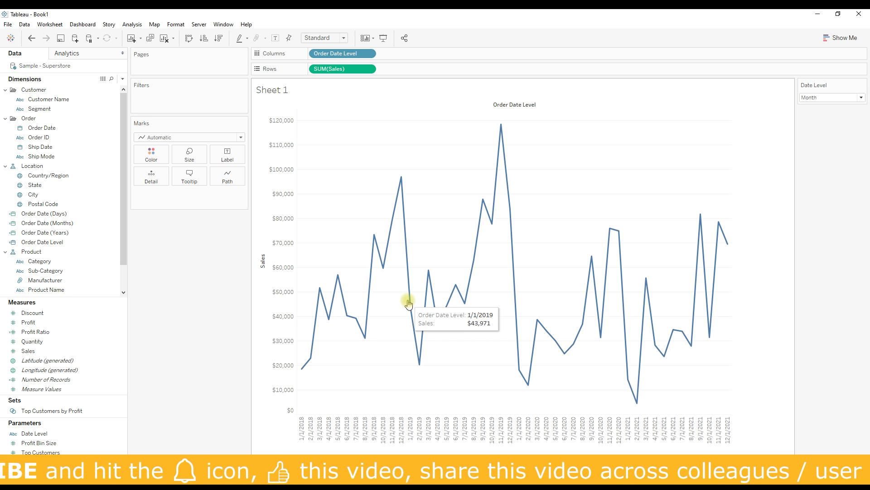
Step: Set the Date Level parameter to Year
click(811, 98)
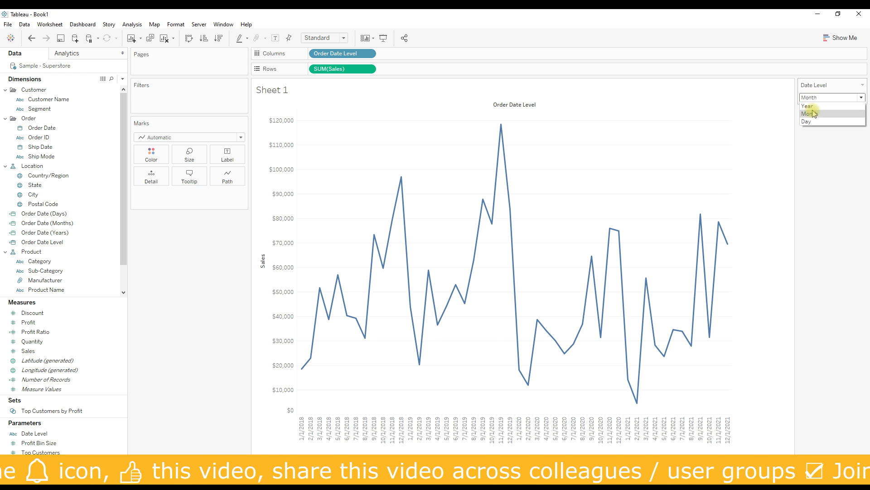
click(812, 109)
click(812, 108)
click(813, 109)
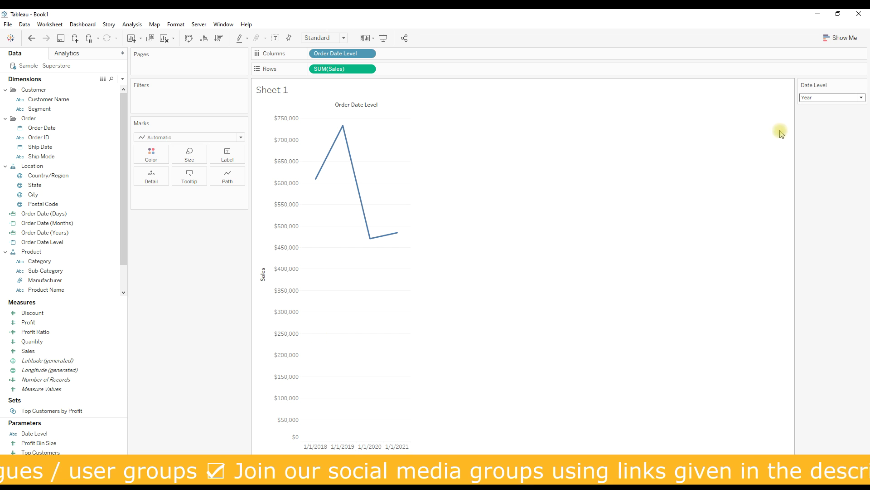
Step: Switch the Date Level parameter to Month and inspect the monthly sales points on the line
click(816, 97)
click(816, 116)
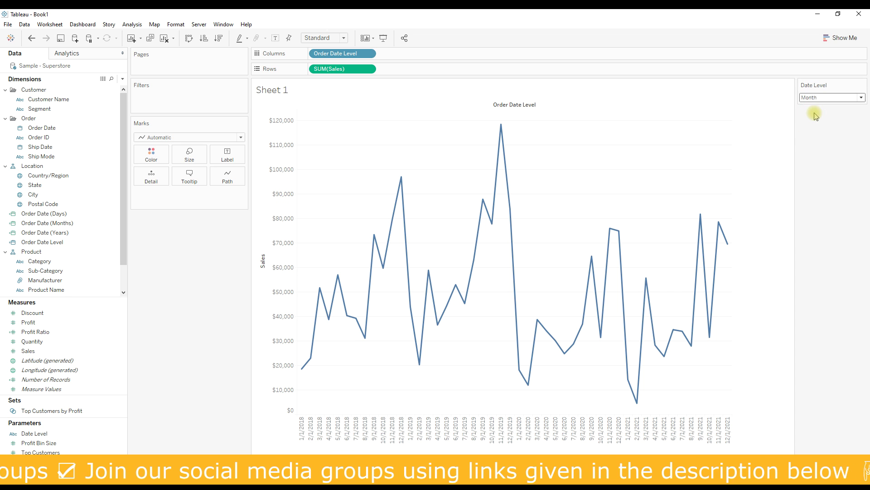
mouse_move(307, 362)
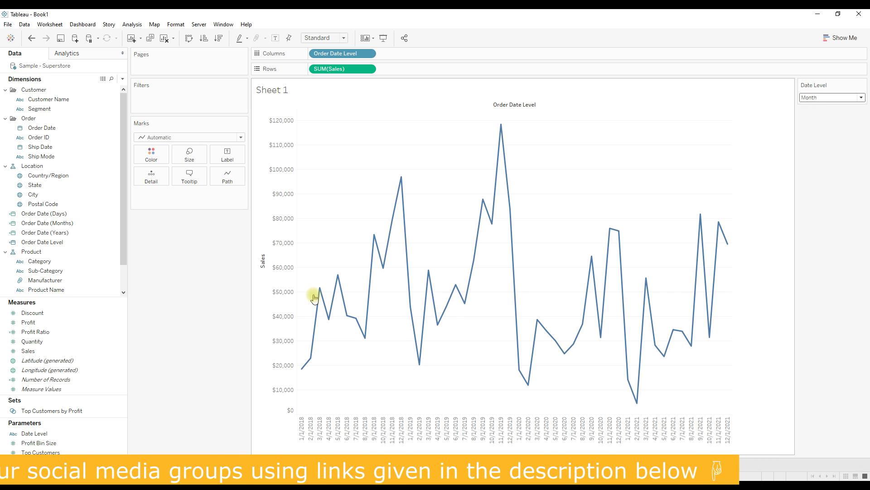
mouse_move(370, 334)
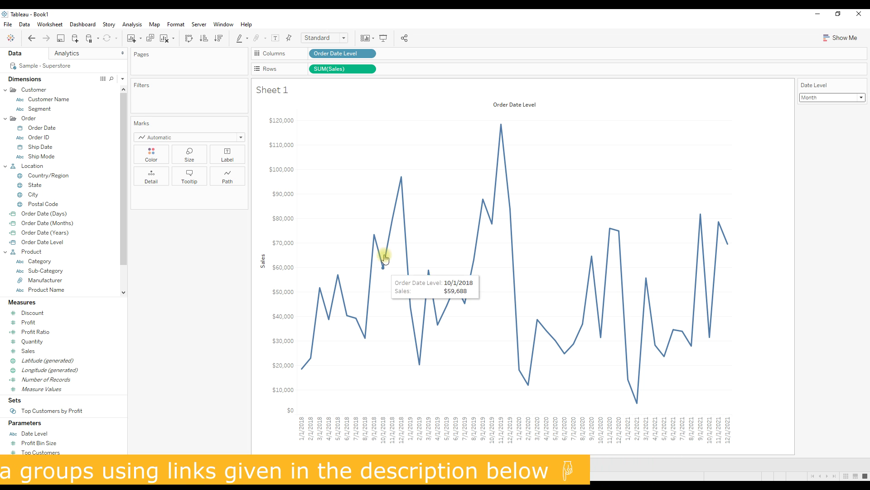
Step: Switch the Date Level parameter to Day to look through the daily sales line, and return it to Year
click(813, 97)
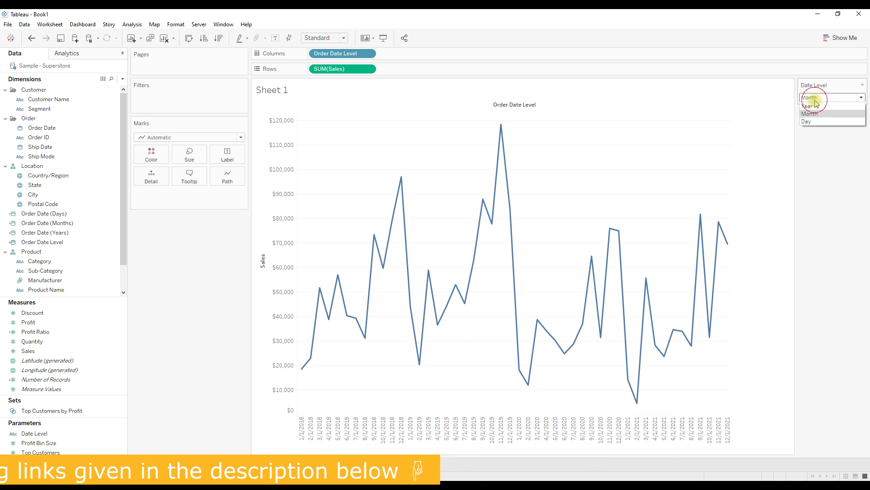
click(816, 119)
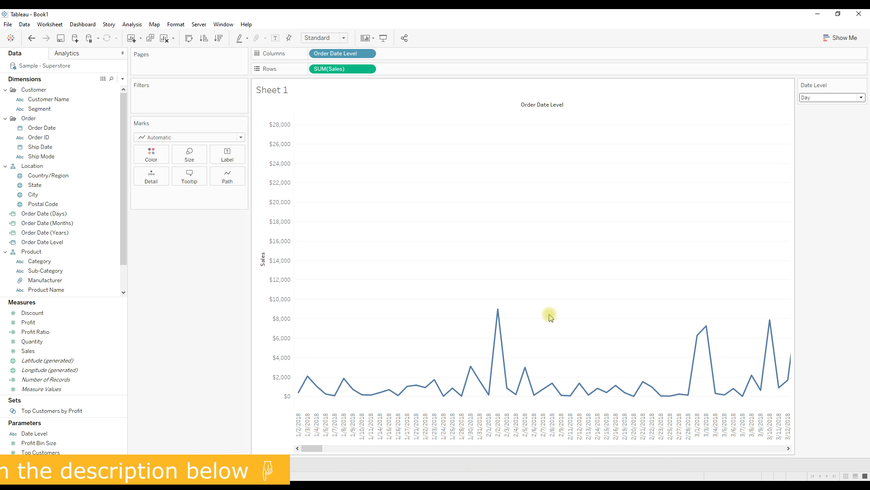
drag(316, 448, 765, 449)
key(ctrl+z)
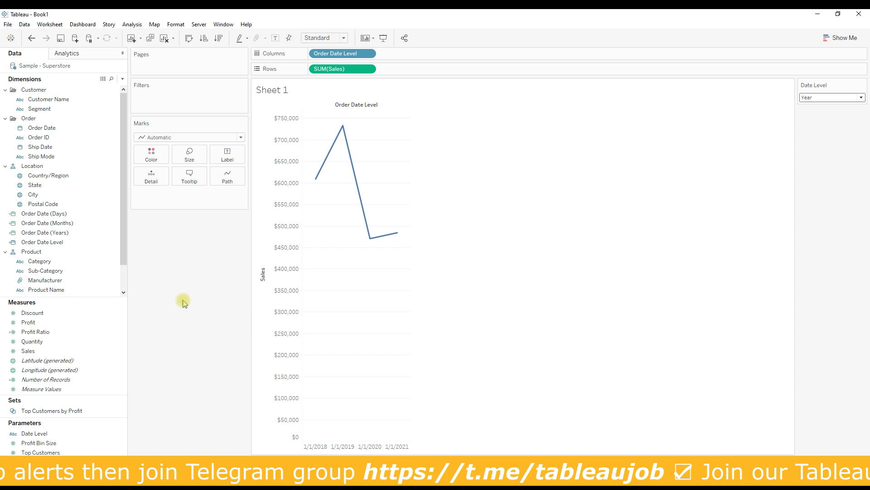
Step: Create a calculated field named Order Date (Method 2) and get its formula area ready for input
click(123, 80)
click(94, 89)
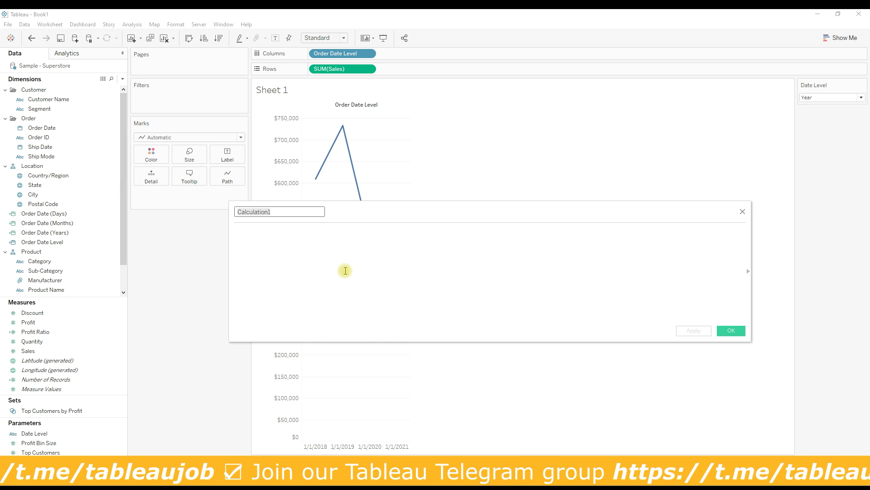
text(ORd)
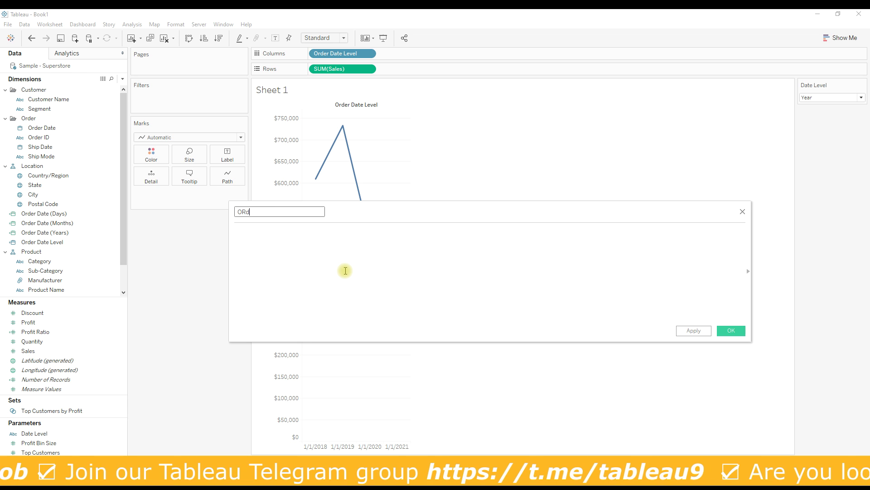
key(BackSpace)
text(rder D)
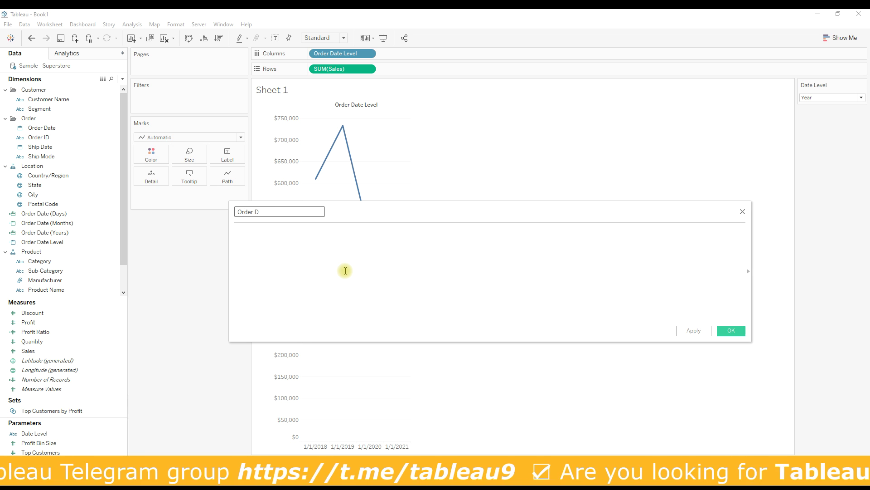
key(BackSpace)
text(at)
text(Date)
text( (Meth)
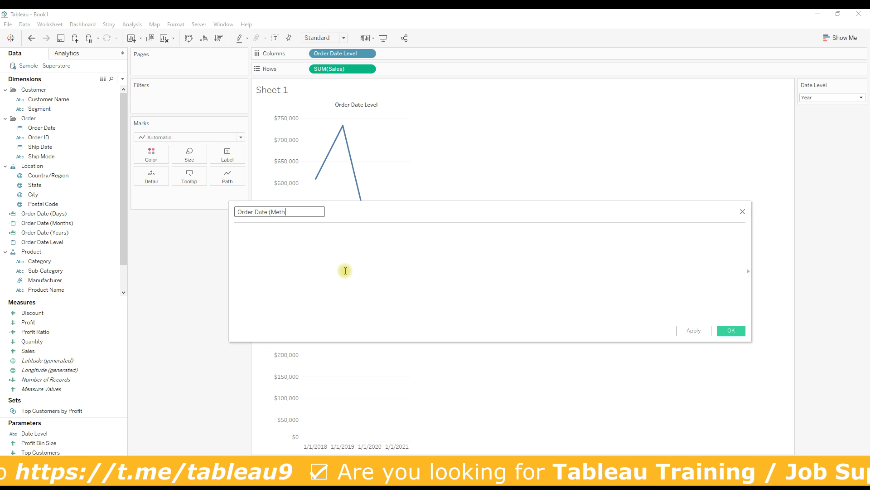
text(od 2))
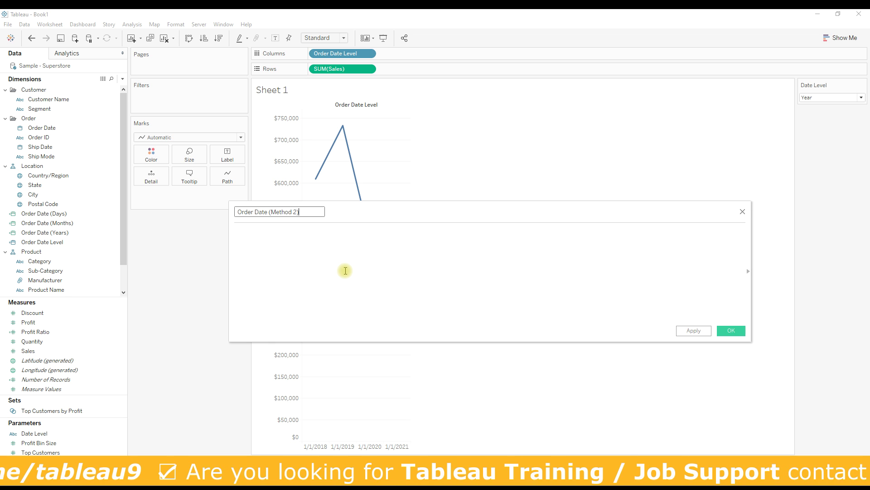
click(345, 270)
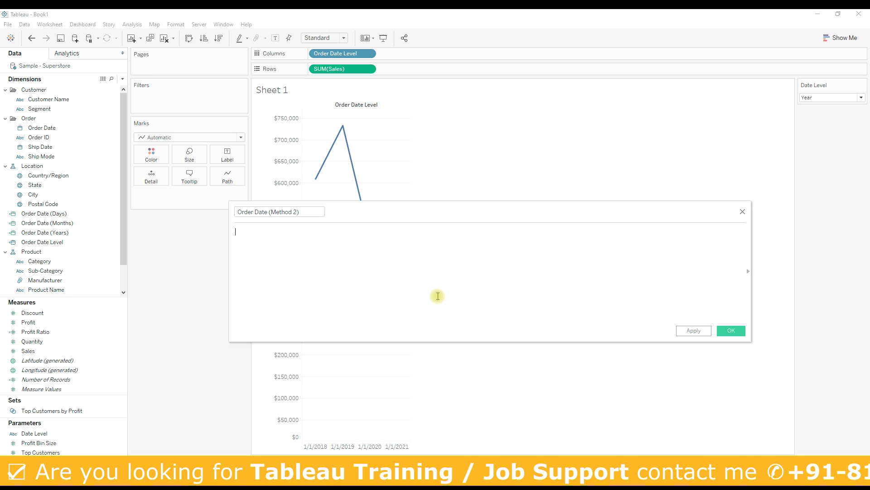
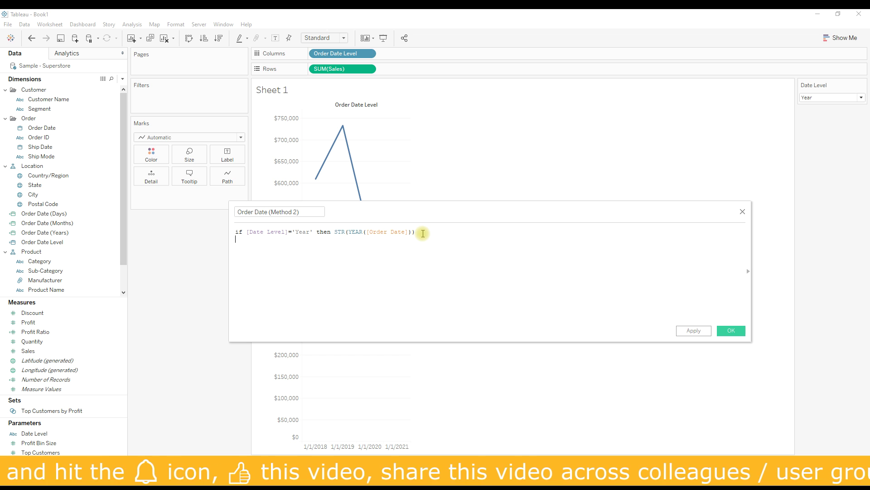
Step: Add a second formula line with an ELSEIF branch that tests [Date Level]='Month' and ends in then
key(Return)
text(else)
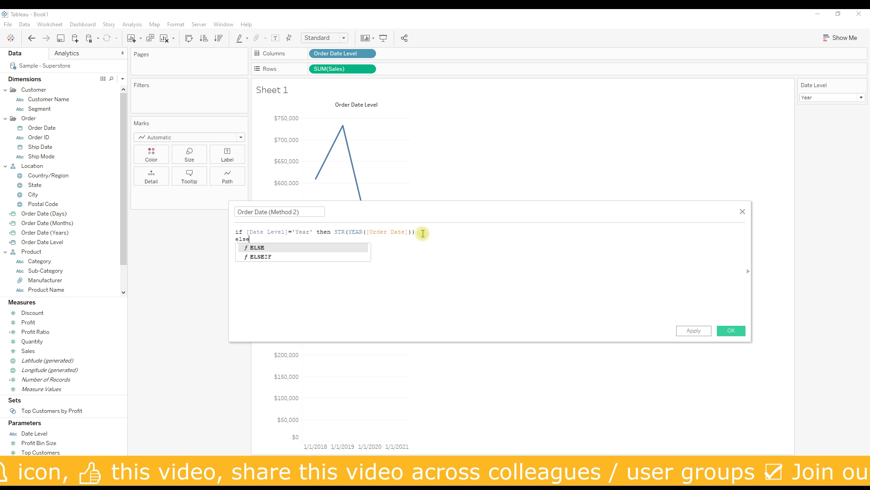
key(Return)
text(date)
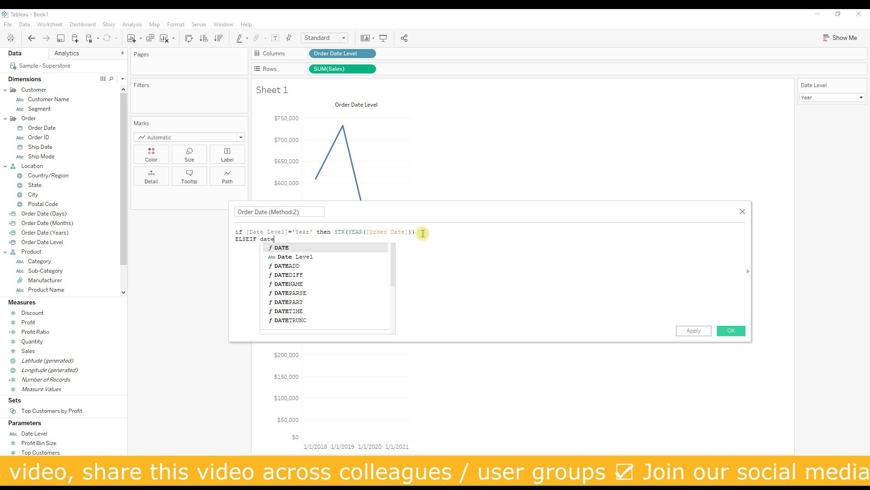
key(Down)
key(Return)
text(=)
text('Quart)
key(BackSpace)
key(BackSpace)
key(BackSpace)
key(BackSpace)
key(BackSpace)
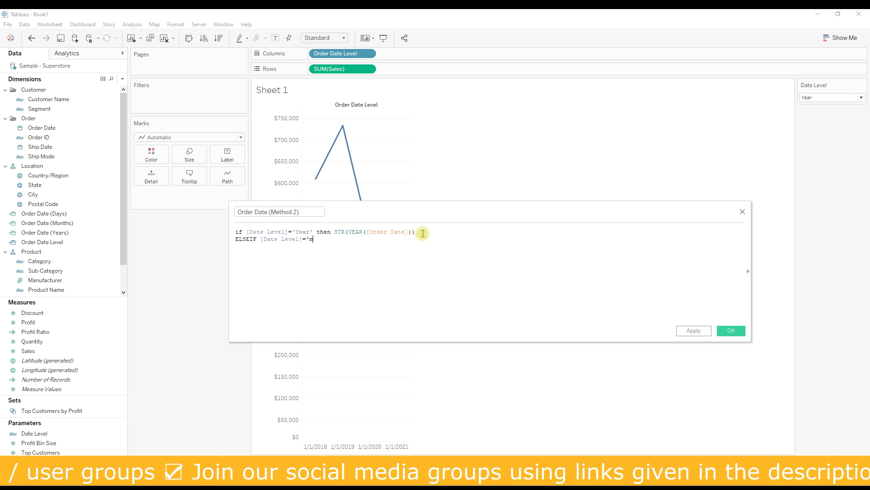
text(Month' then )
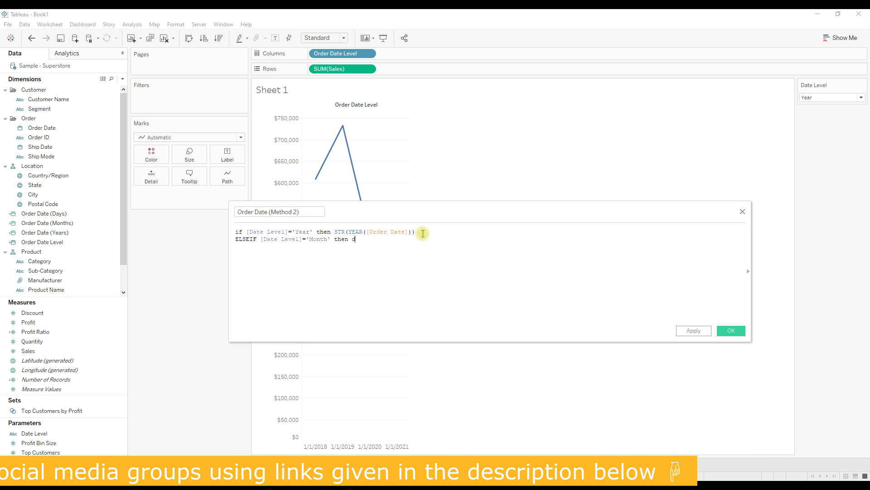
Step: Enter DATENAME('month',[Order Date]) as the result of the Month branch
text(datename)
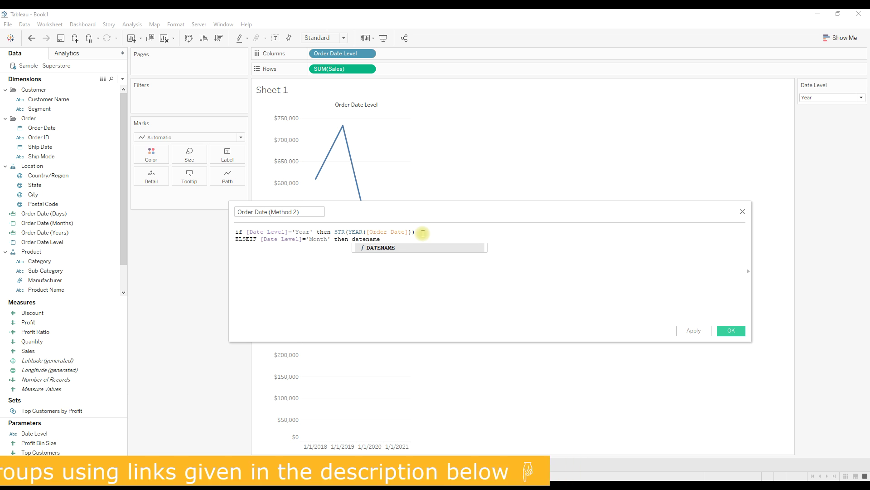
key(Return)
text(')
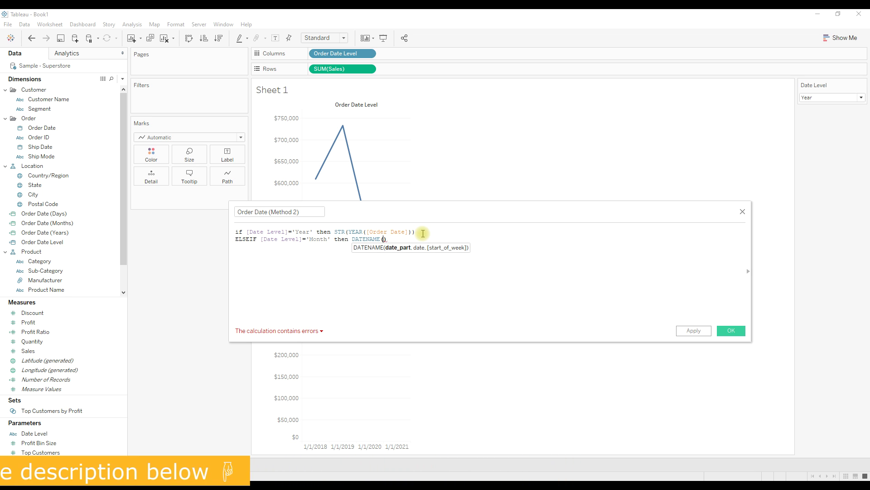
text('))
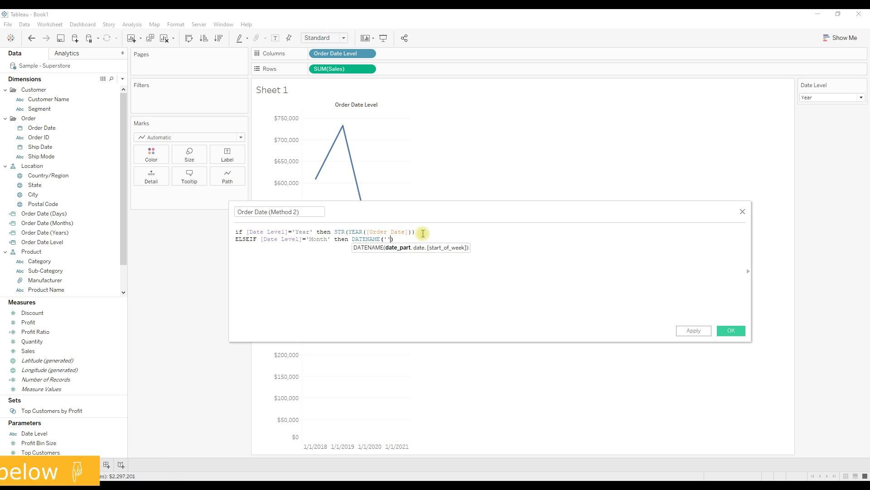
text(,)
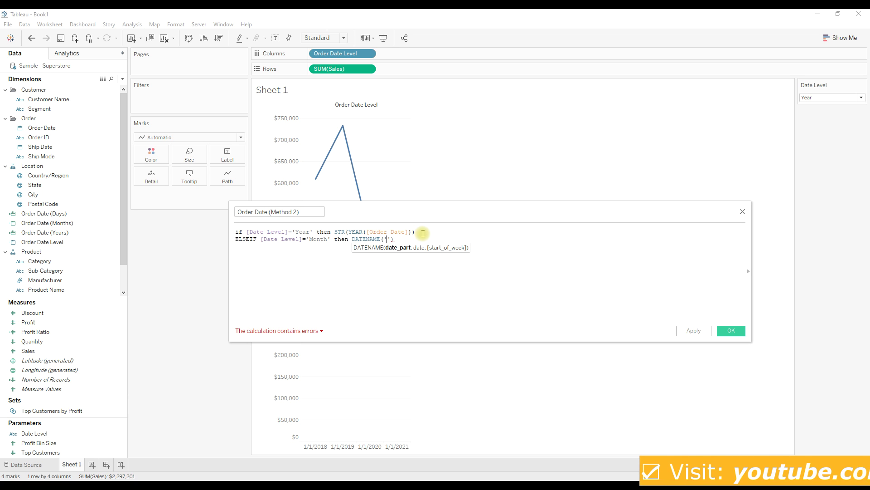
key(BackSpace)
key(Left)
text(month)
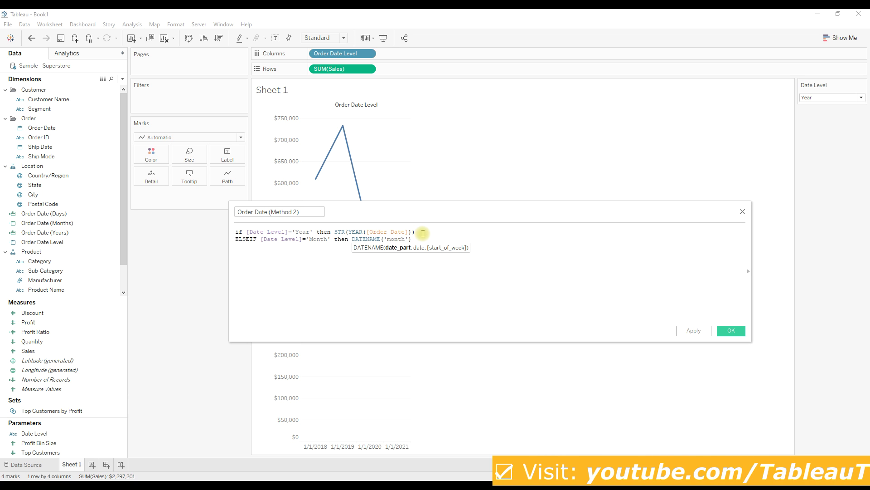
key(Right)
text(,)
key(BackSpace)
key(Left)
text(,)
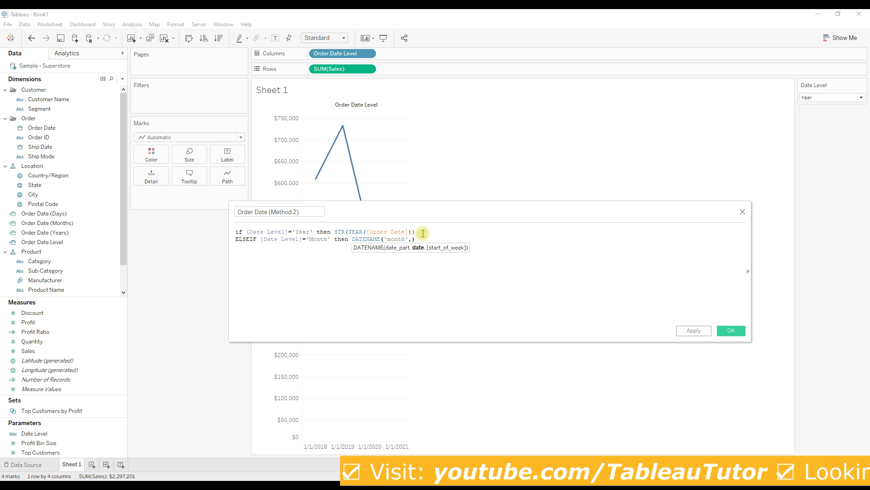
text(ord)
key(Return)
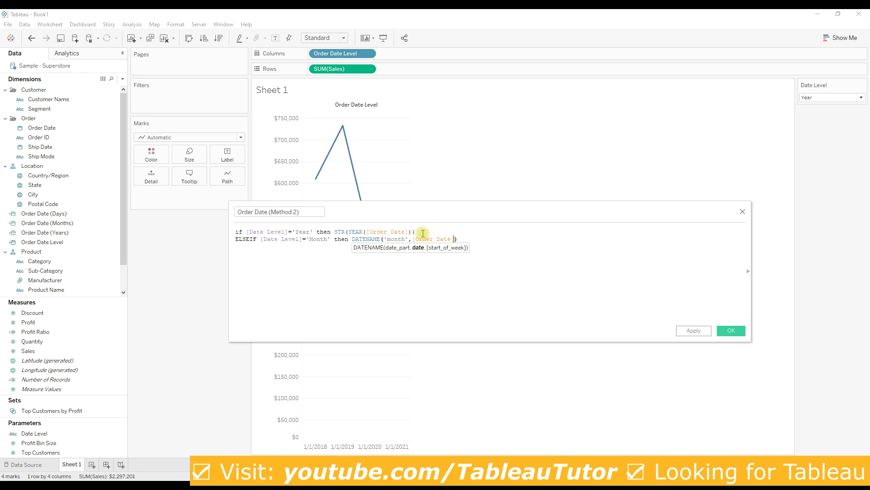
text(,)
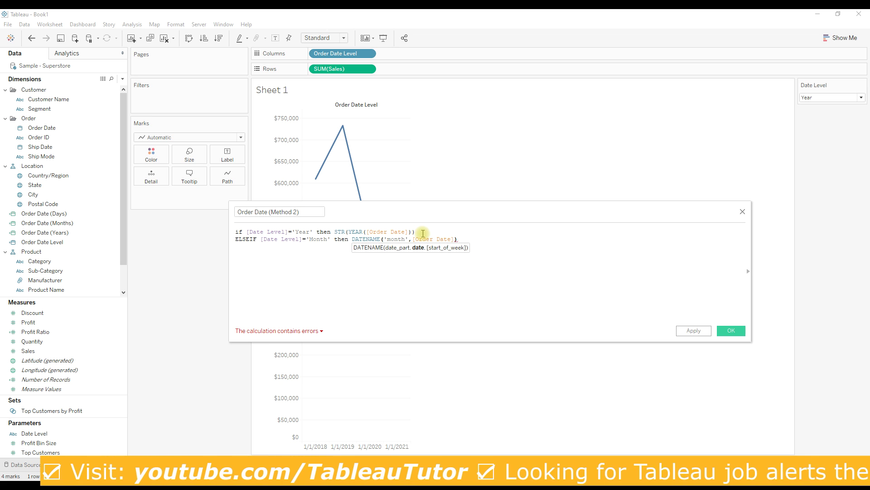
click(464, 240)
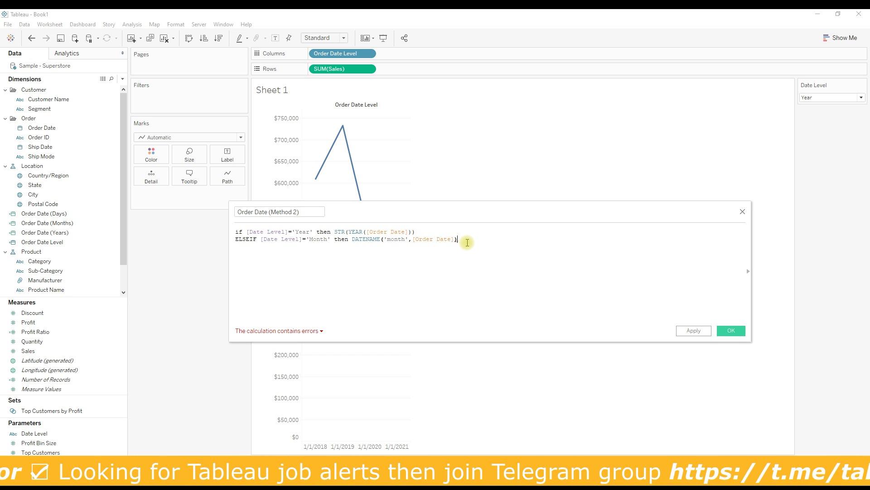
Step: Append +', '+ after the DATENAME expression to add a comma and space separator
drag(352, 239, 462, 241)
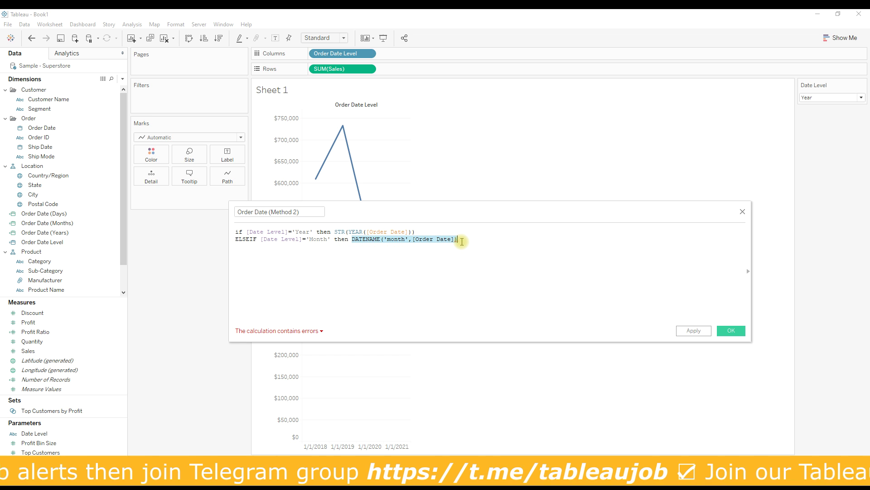
click(462, 241)
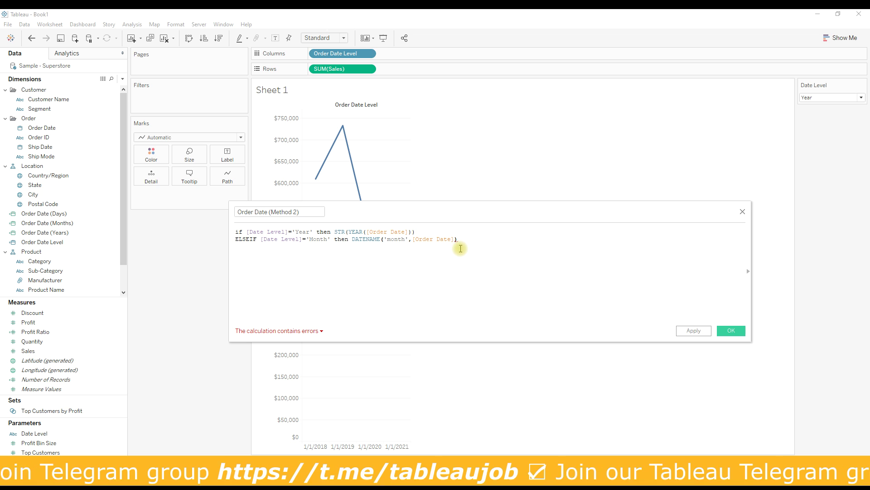
text(+)
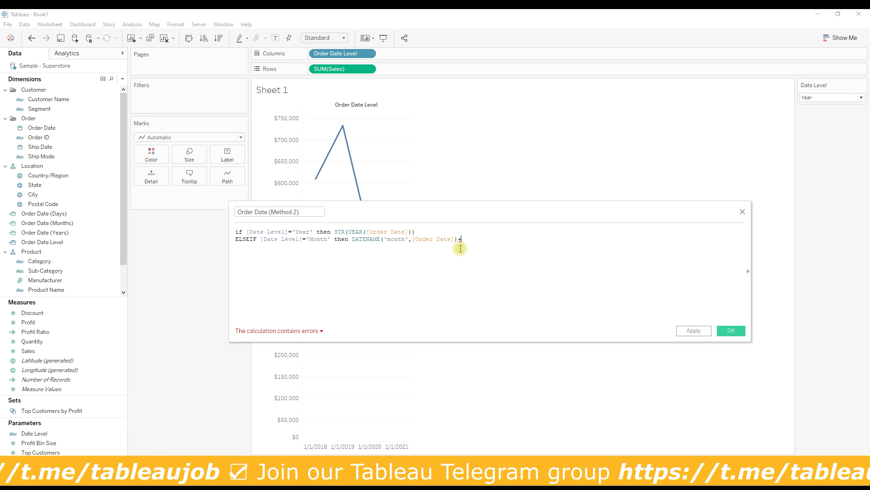
text(")
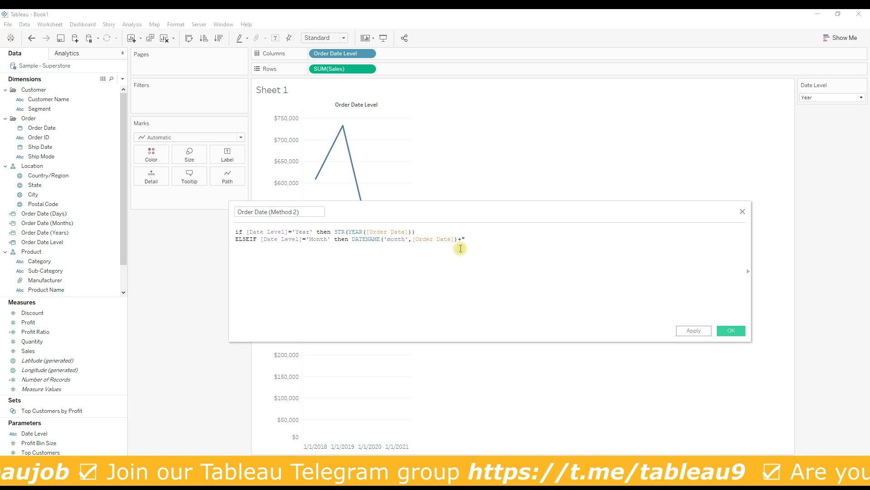
key(BackSpace)
text(',)
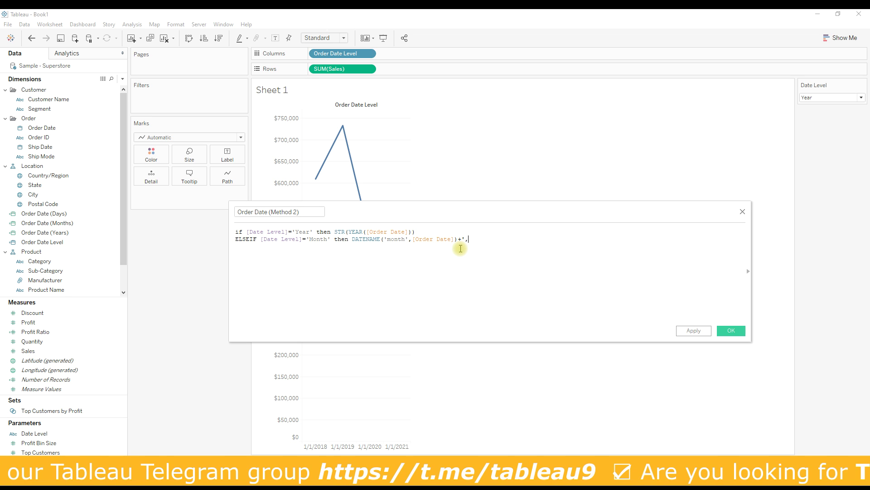
text(d)
key(BackSpace)
text(")
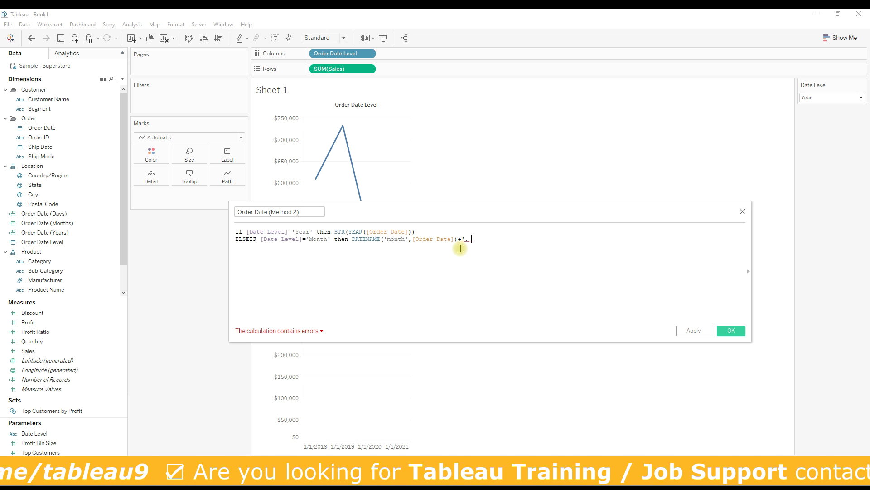
text(')
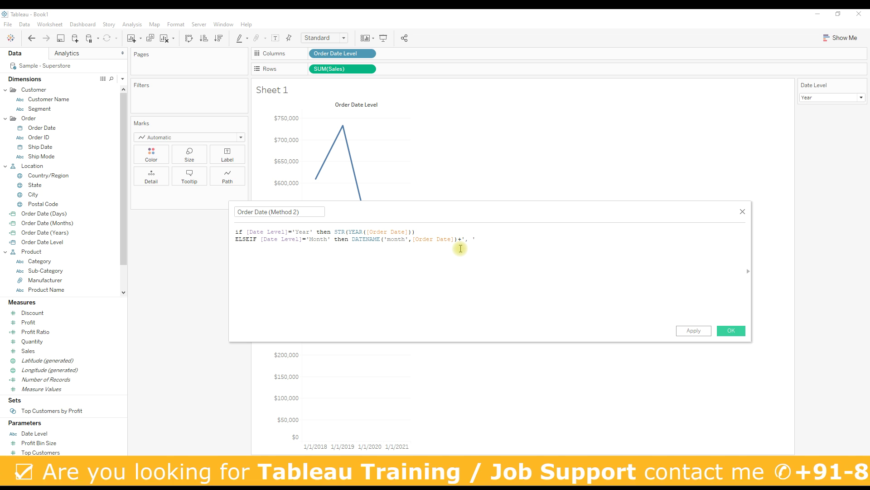
text(+)
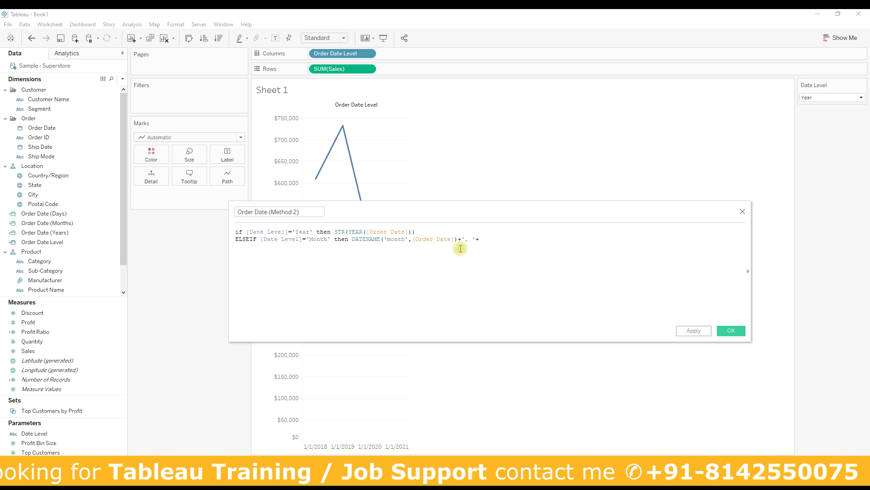
Step: Complete the Month branch by concatenating STR(YEAR([Order Date])) after the separator
text( st)
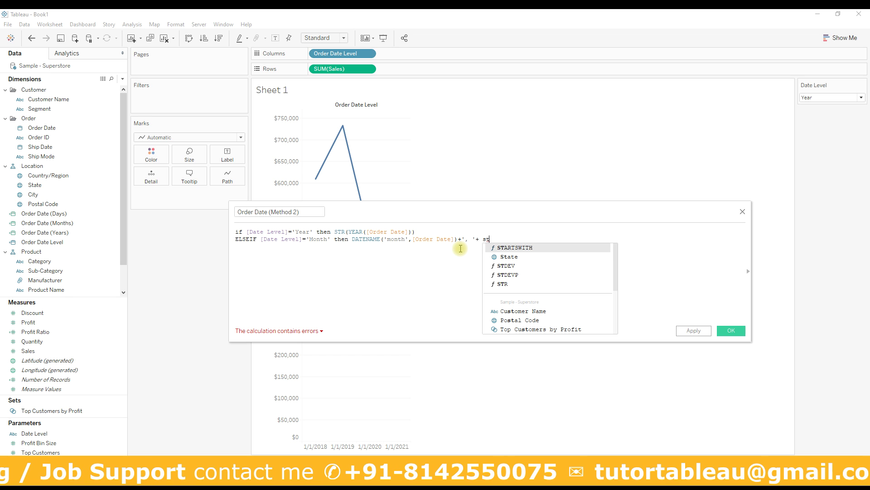
text(r)
key(BackSpace)
key(BackSpace)
key(BackSpace)
text(STR()
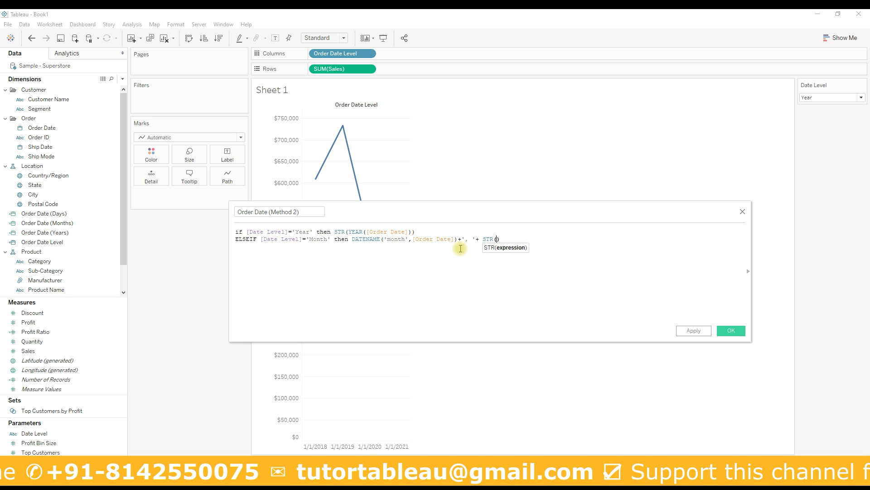
text(y)
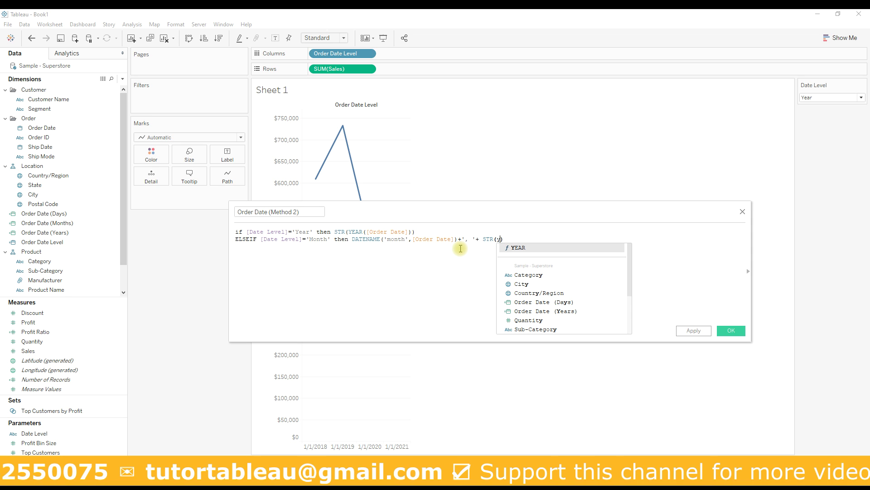
text(ea)
key(Return)
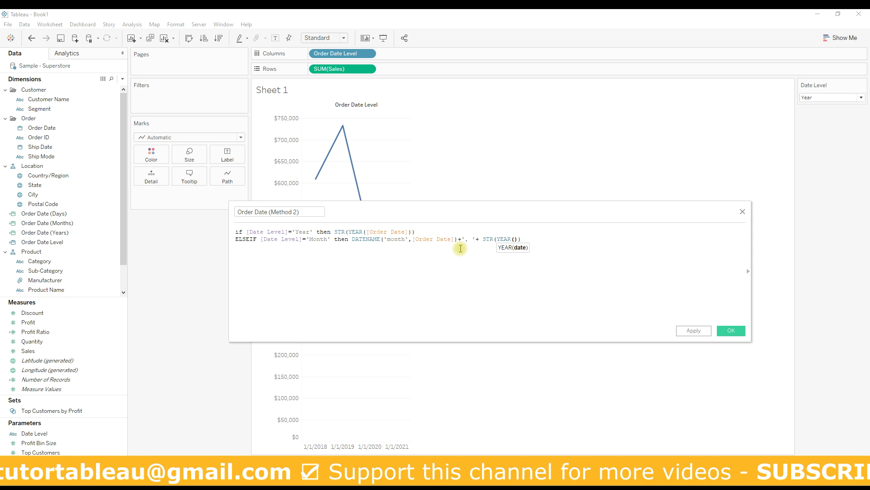
text([or)
key(Return)
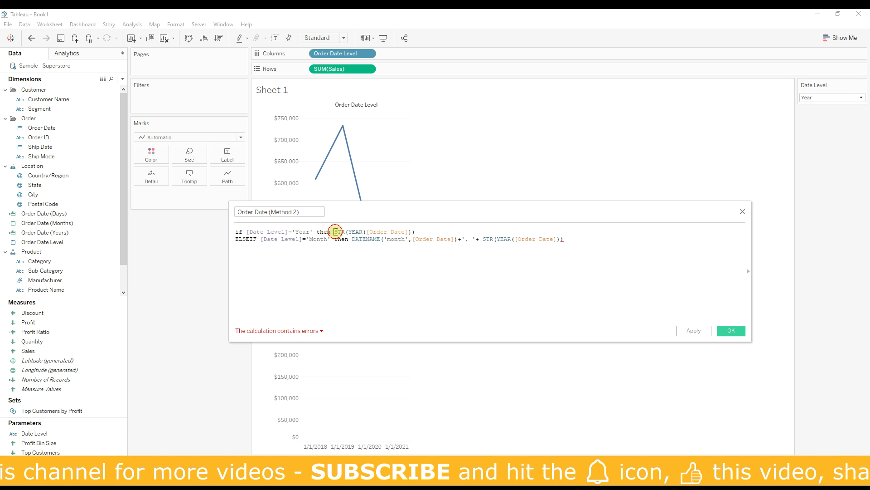
click(414, 232)
click(373, 259)
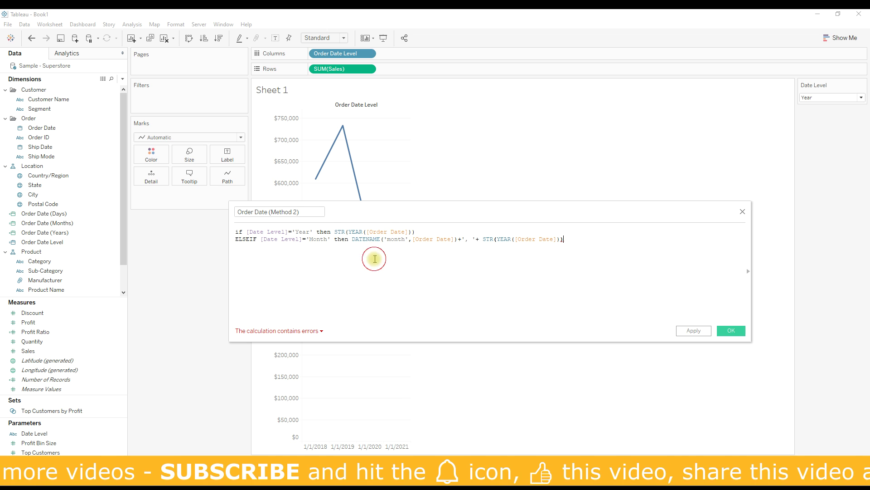
click(353, 239)
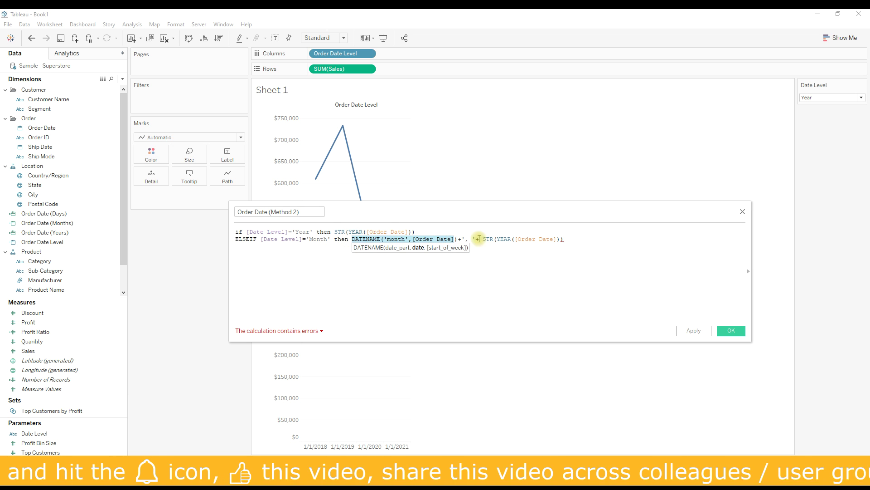
click(551, 237)
Step: Add a third formula line with an ELSEIF branch that tests [Date Level]='Day' and ends in then
click(571, 239)
key(Return)
text(else)
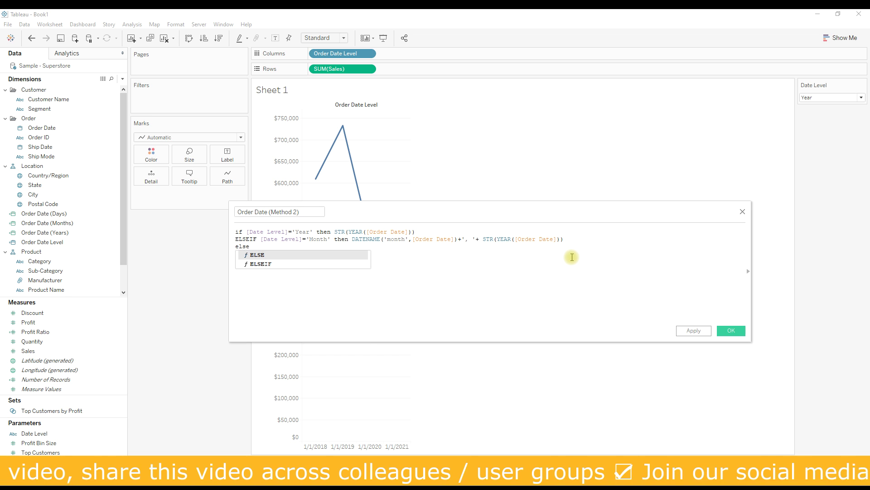
key(Down)
key(Return)
text(date)
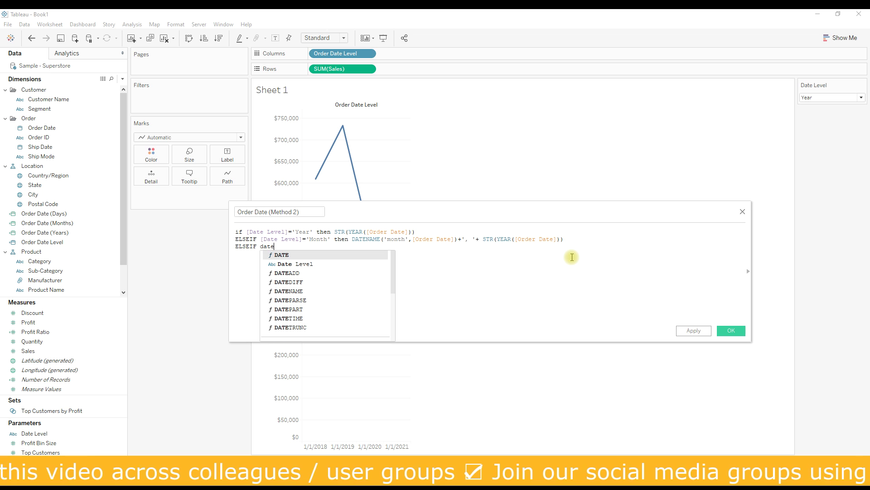
key(Down)
key(Return)
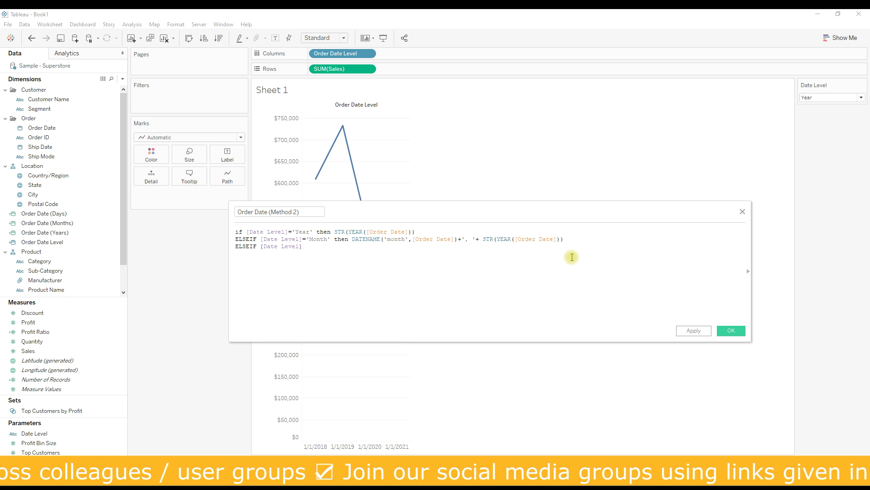
text(=')
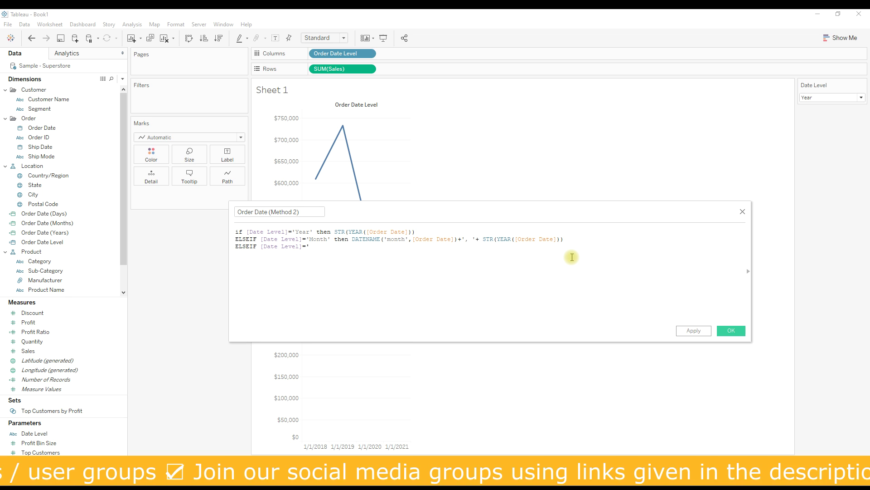
text(Day)
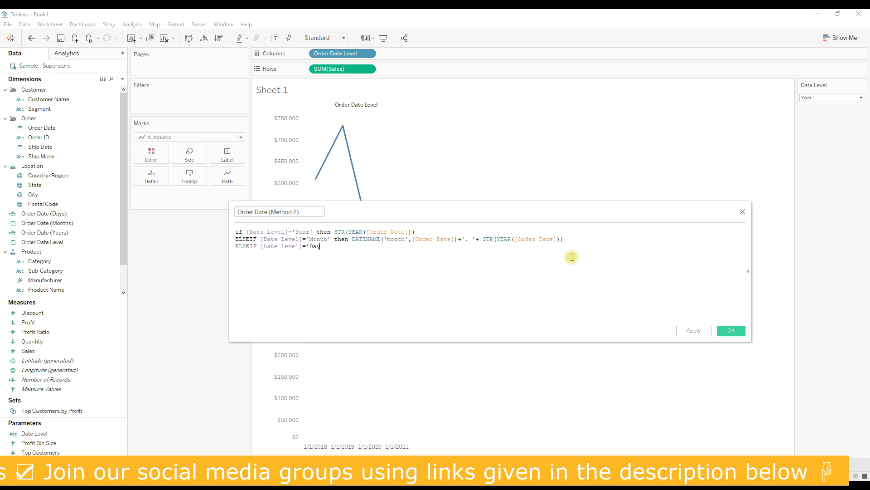
text(' then)
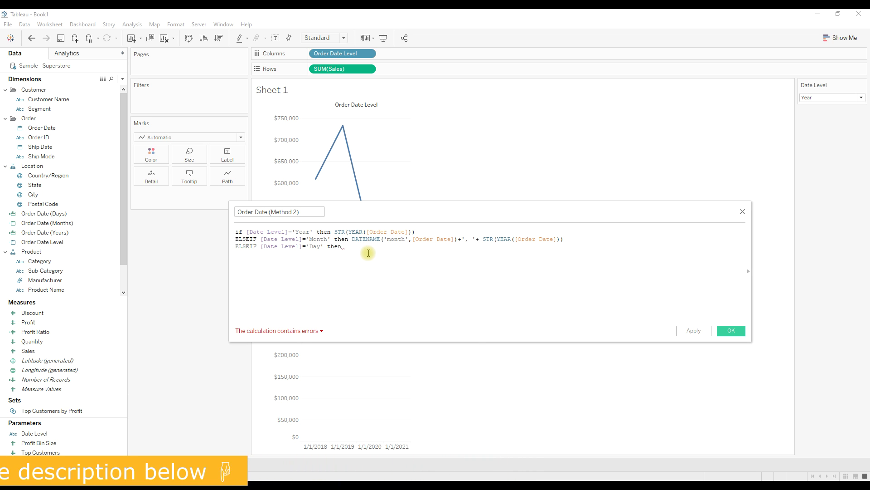
Step: Enter DATENAME('month',[Order Date]) as the beginning of the Day branch's result
text(datena)
key(Return)
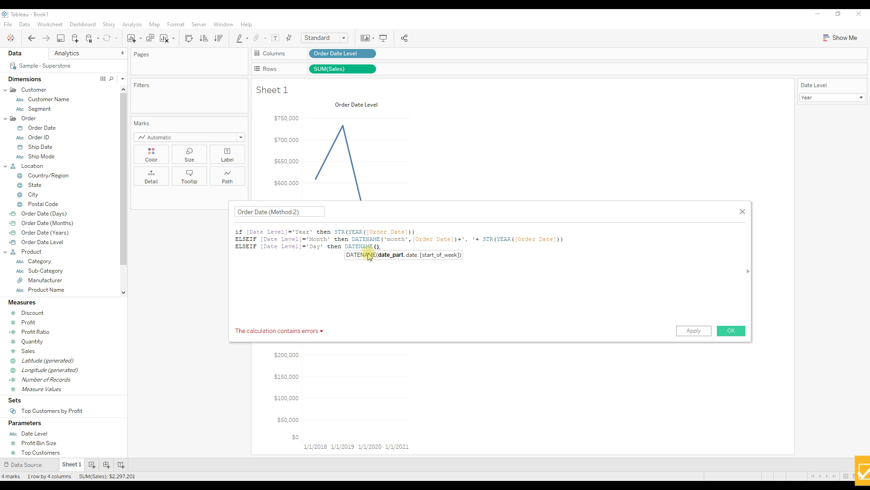
text('month)
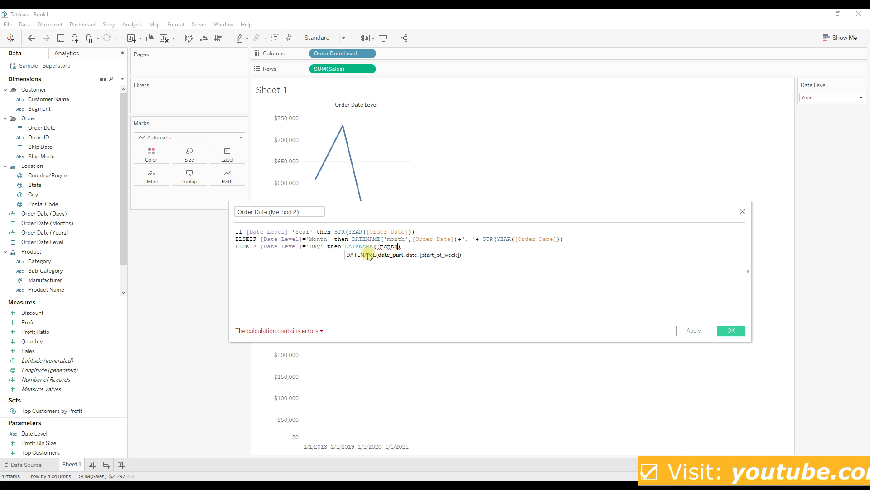
text(',ord)
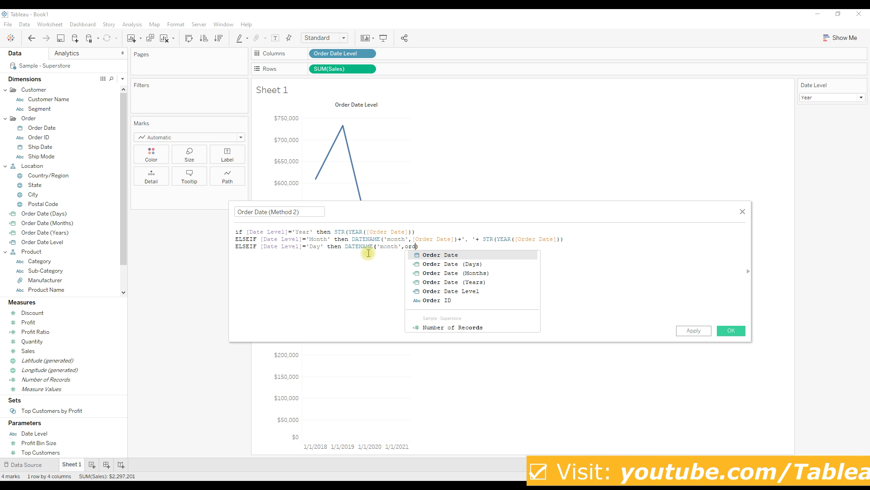
key(Return)
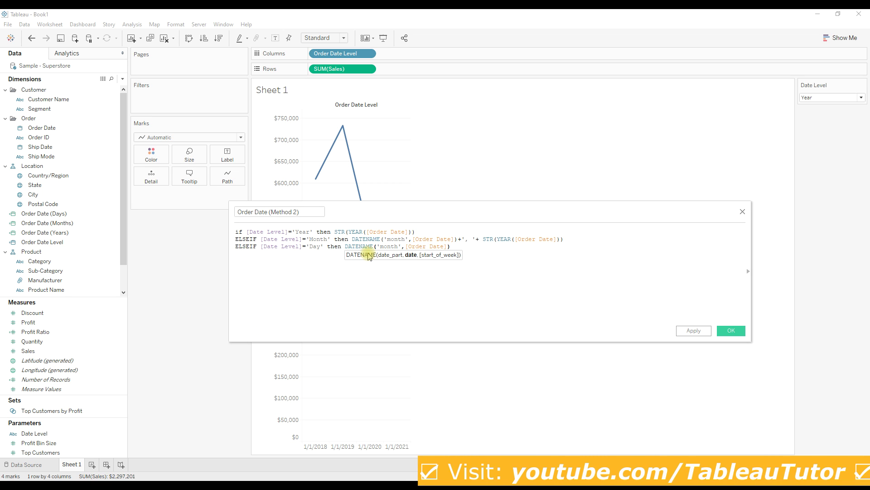
Step: Append +', + after the DATENAME expression in the Day branch
text(+)
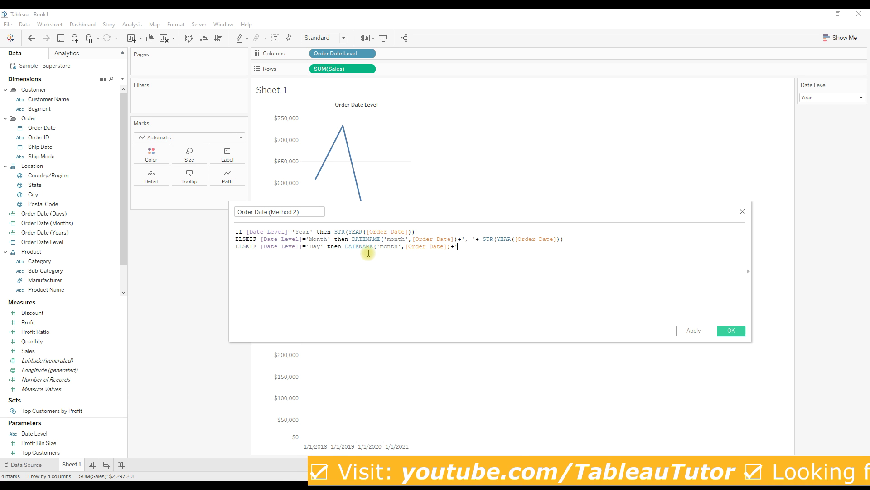
text(',)
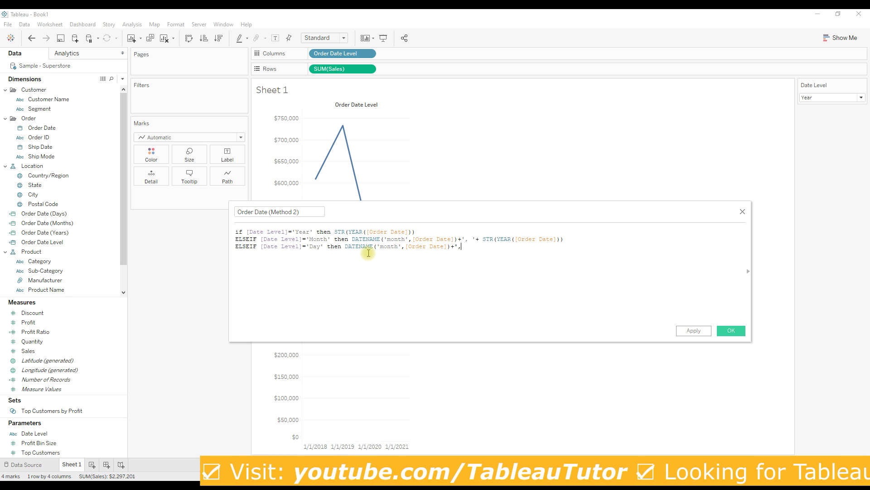
text( + )
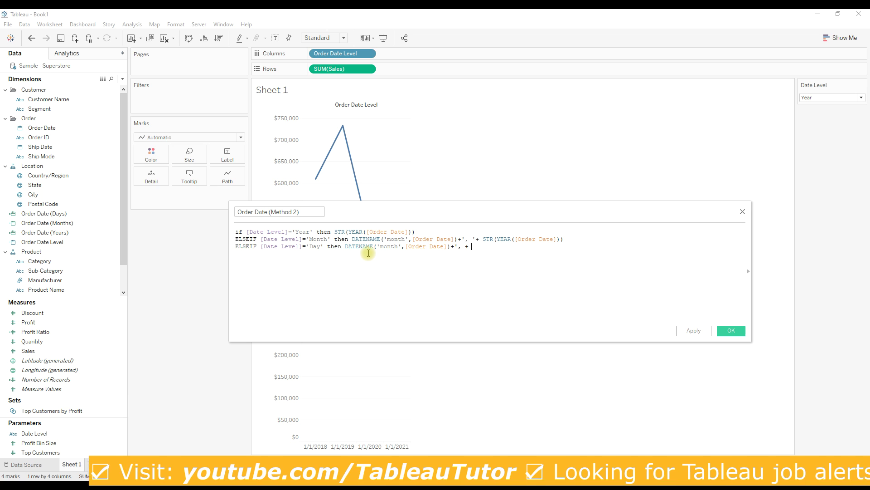
text(str)
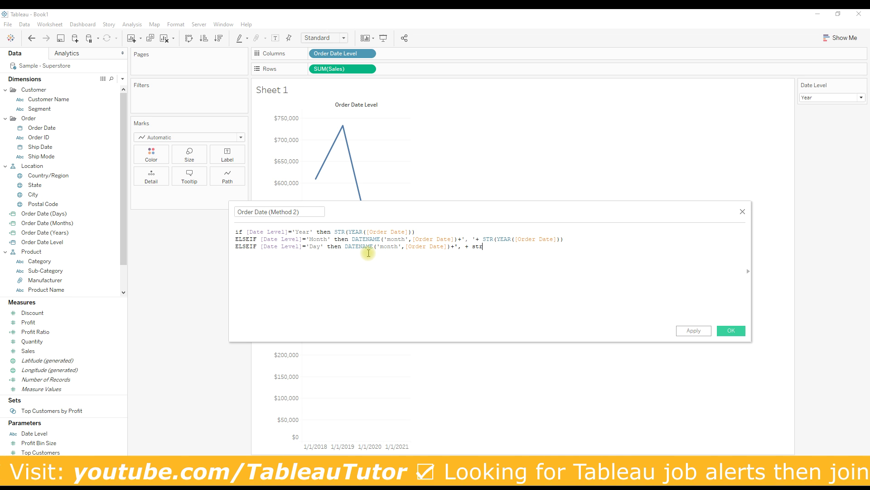
key(BackSpace)
key(BackSpace)
text(ST)
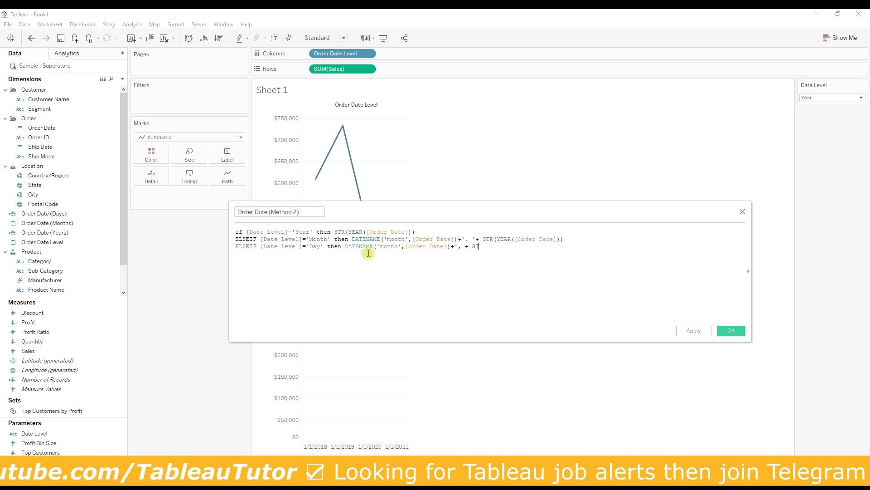
text(R()
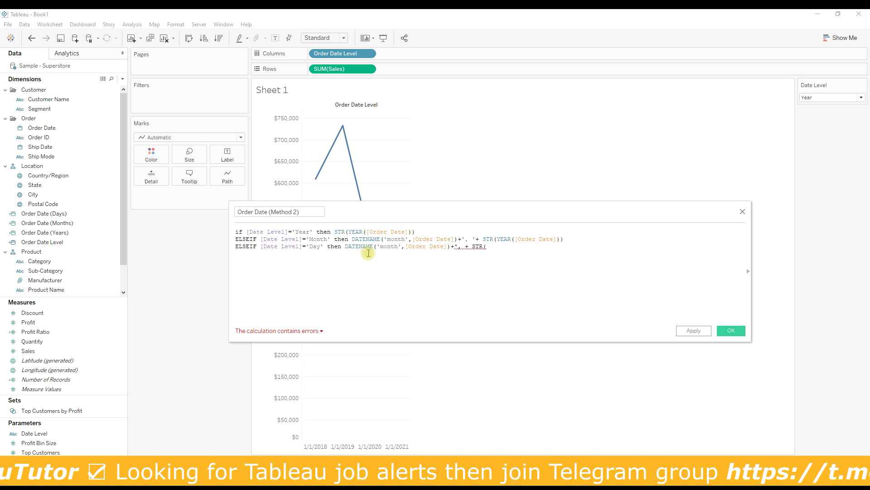
text(D)
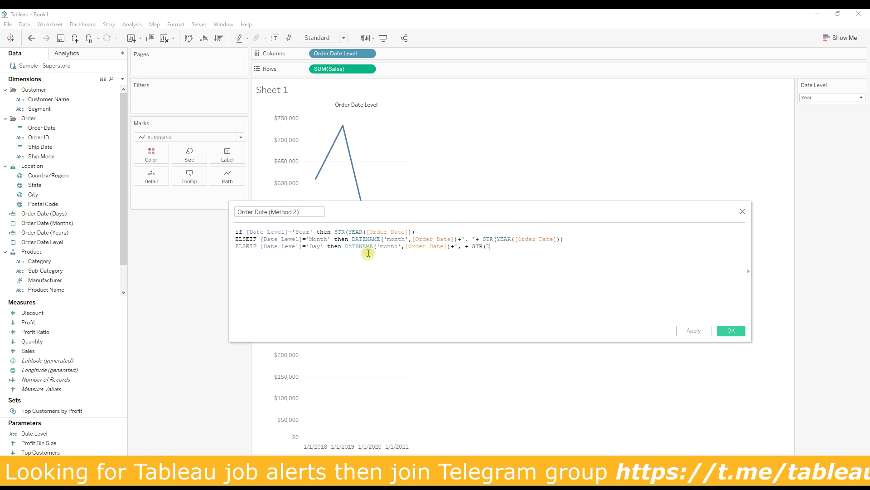
text(AY)
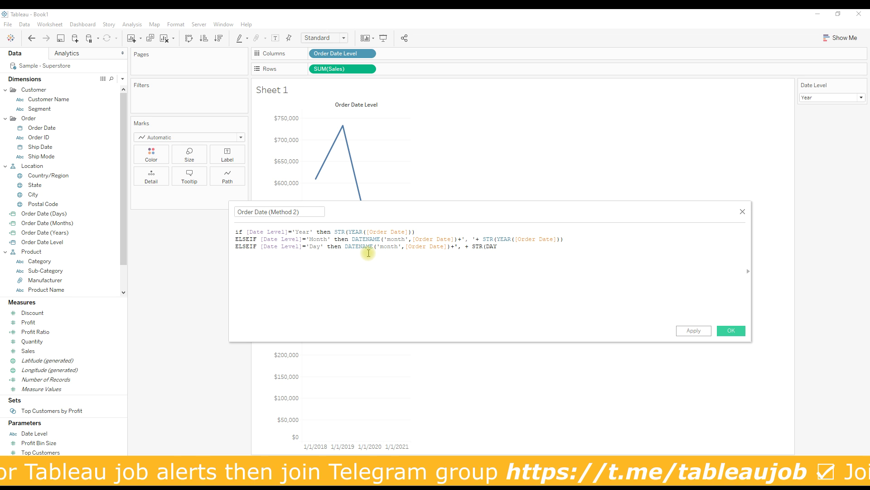
text((ord)
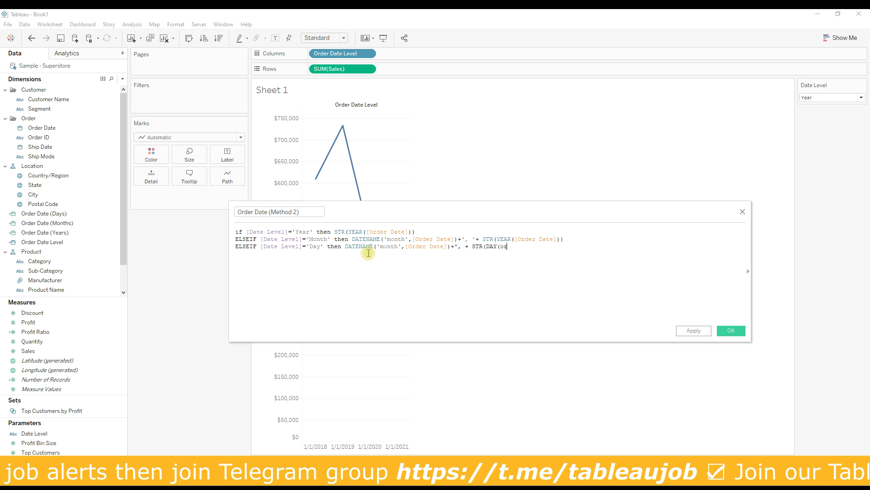
key(BackSpace)
key(BackSpace)
key(BackSpace)
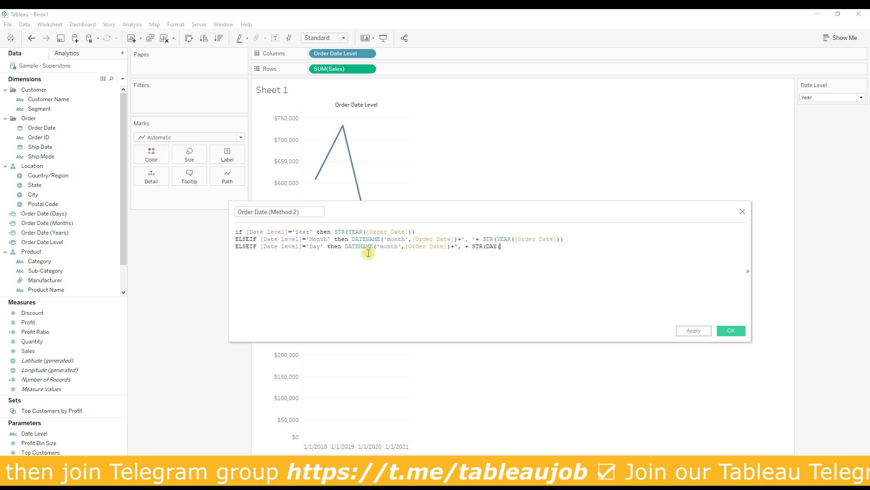
key(BackSpace)
key(BackSpace)
text(day)
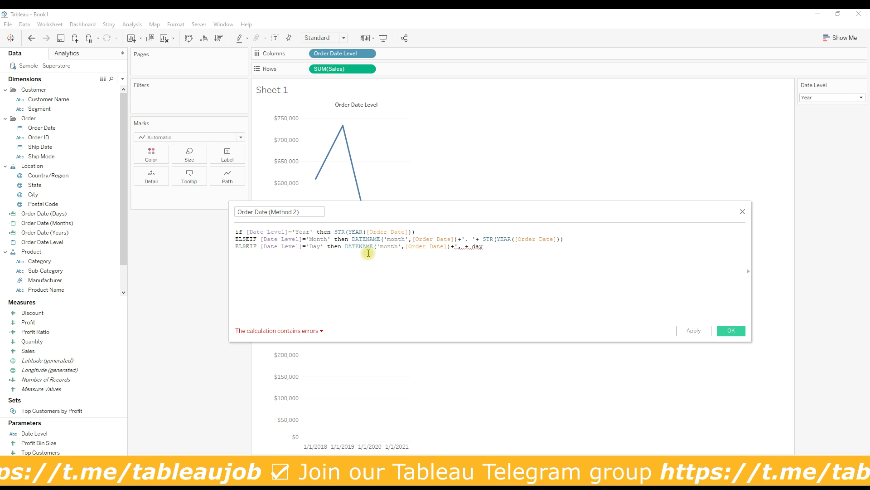
Step: Complete the Day branch's separator as +', '+ and follow it with DAY([Order Date])
click(466, 246)
text('+)
double_click(481, 246)
text(day)
key(Return)
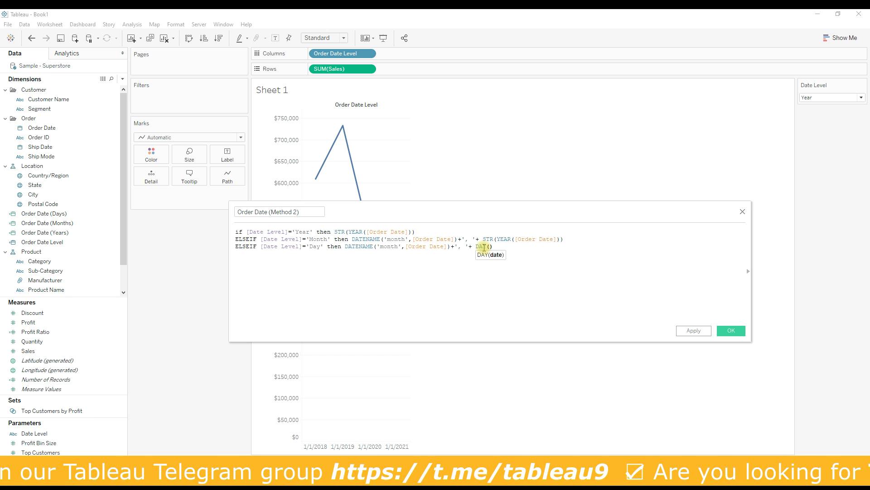
text(ord)
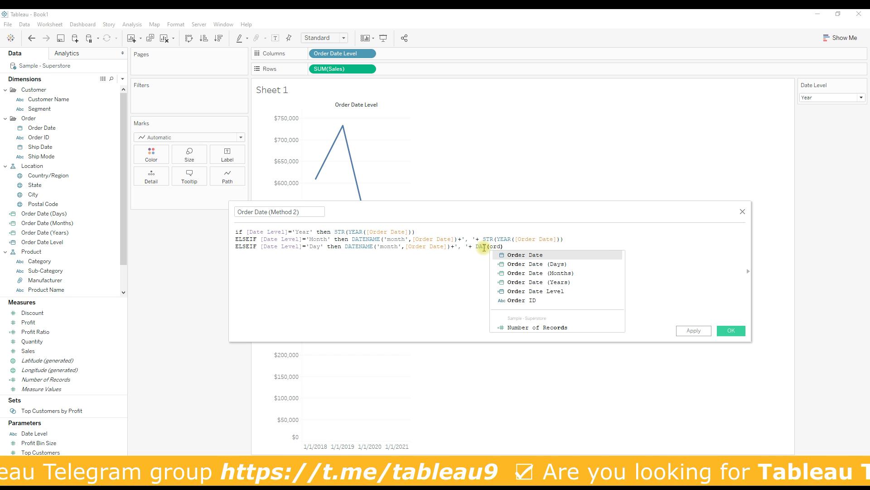
key(Return)
Step: Wrap DAY([Order Date]) in the str() function to convert it to text
click(477, 246)
text(str)
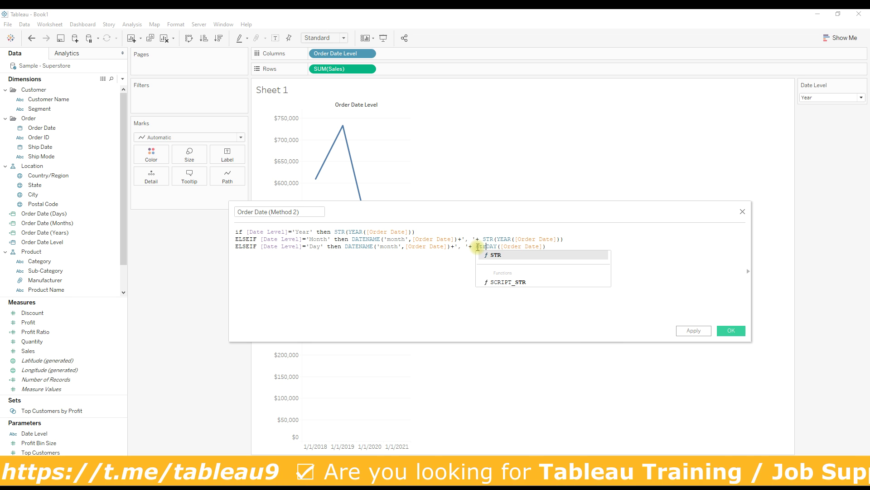
text(()
click(556, 247)
text())
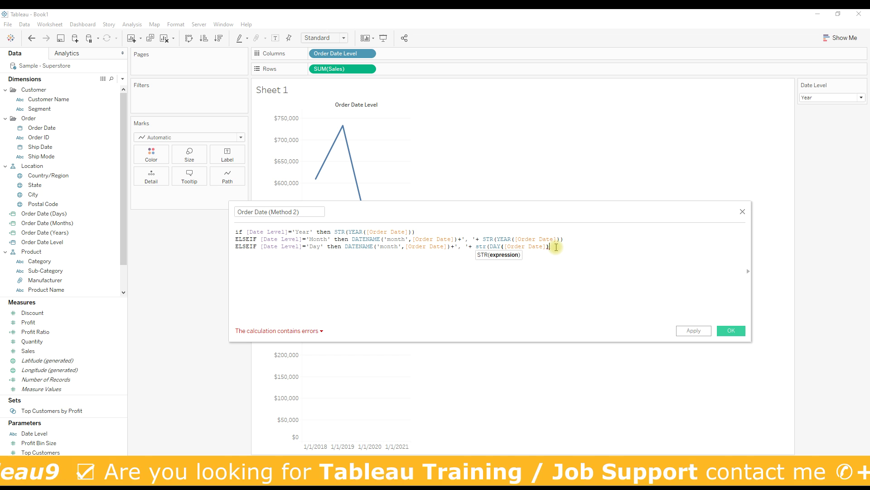
text())
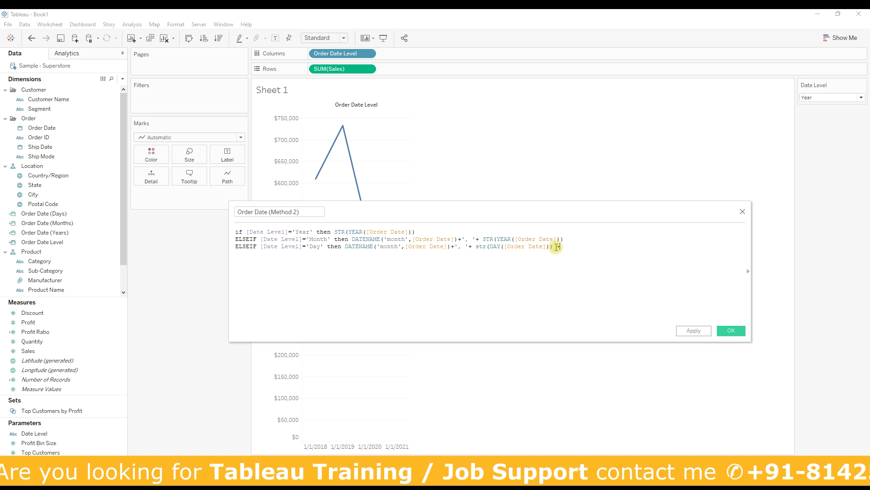
Step: Append + ', ' + to the Day branch, followed by a copy of STR(YEAR([Order Date])) from the Year branch
text( + ',)
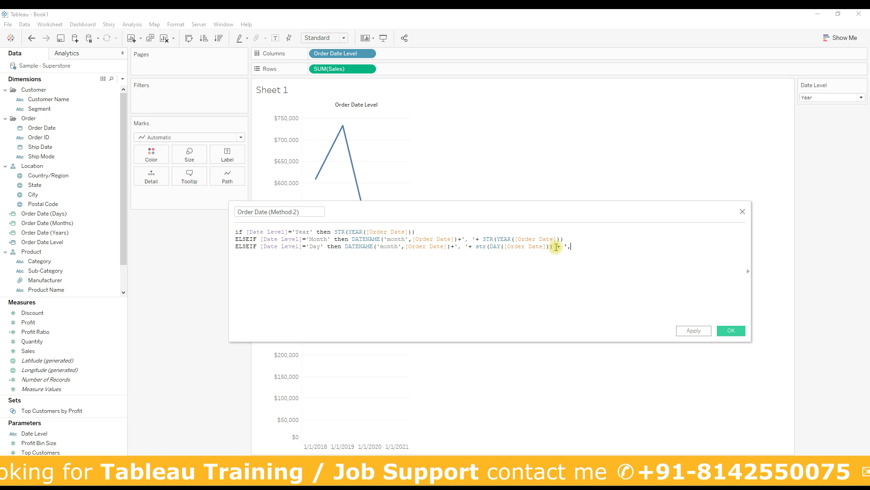
text( ' +)
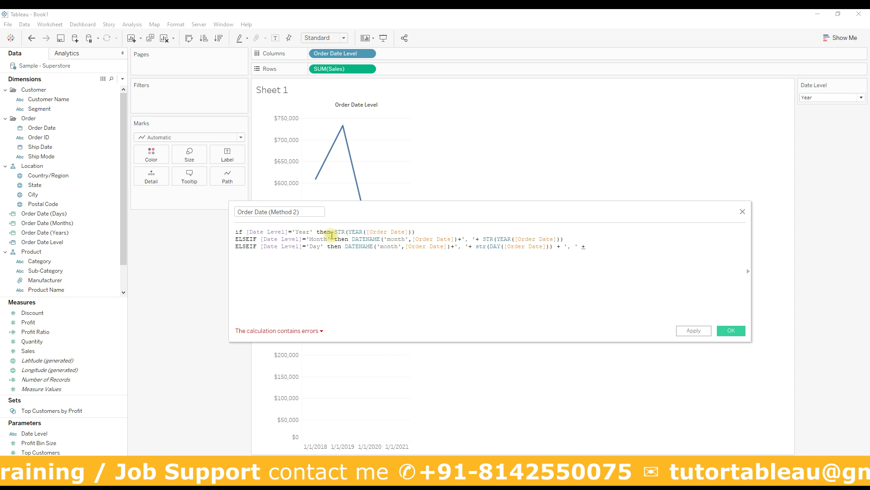
drag(334, 231, 415, 231)
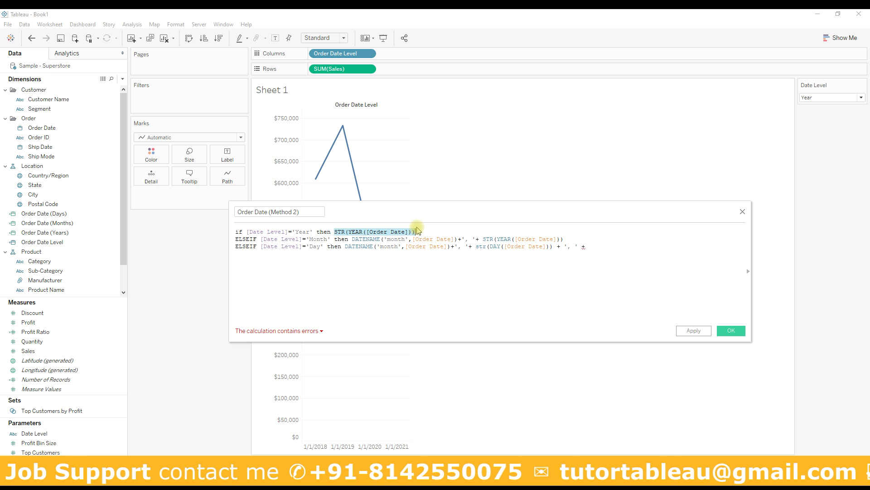
key(ctrl+c)
click(612, 250)
key(ctrl+v)
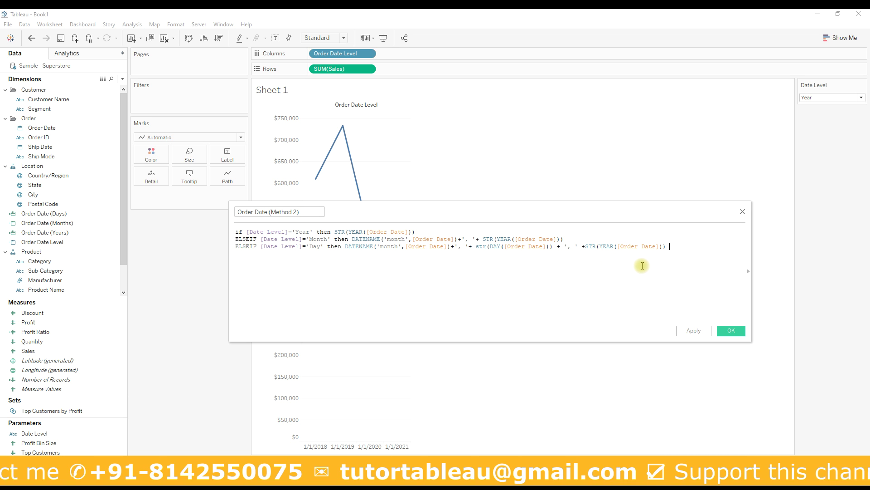
Step: Close the formula with END on its own line and save the calculated field
text(END)
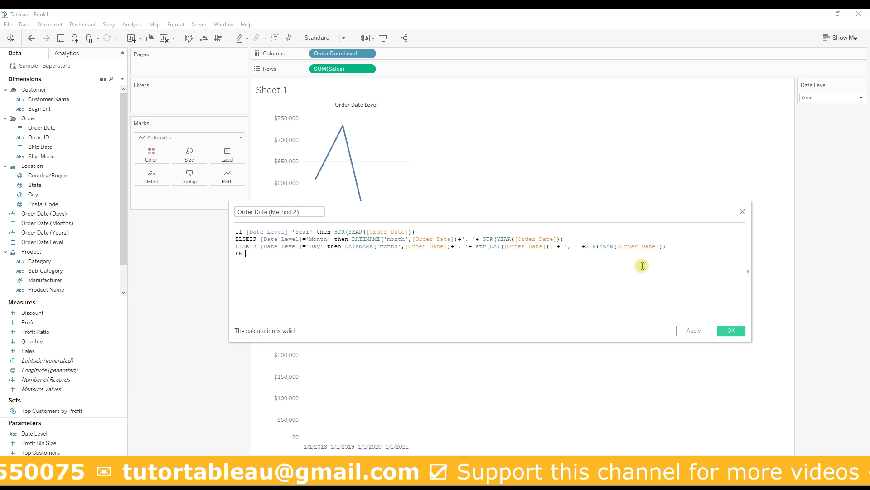
click(731, 330)
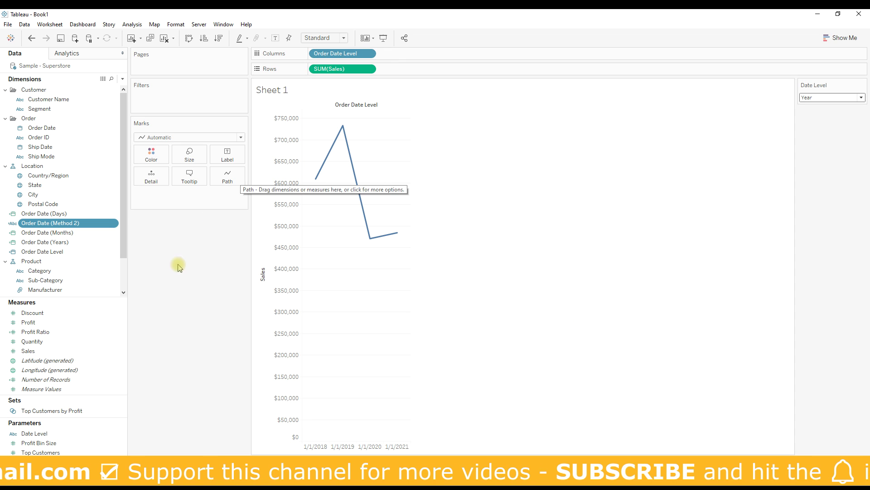
Step: Replace Order Date Level on Columns with Order Date (Method 2) and set the mark type to Line
drag(40, 223, 330, 56)
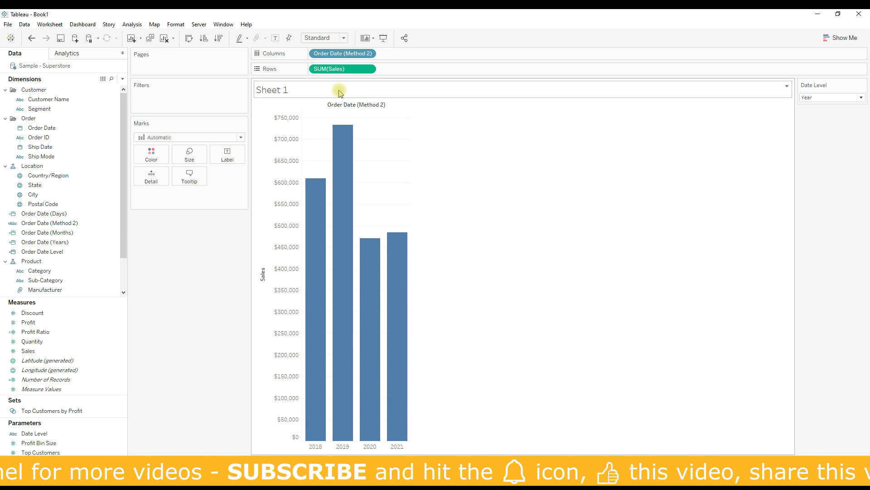
click(162, 137)
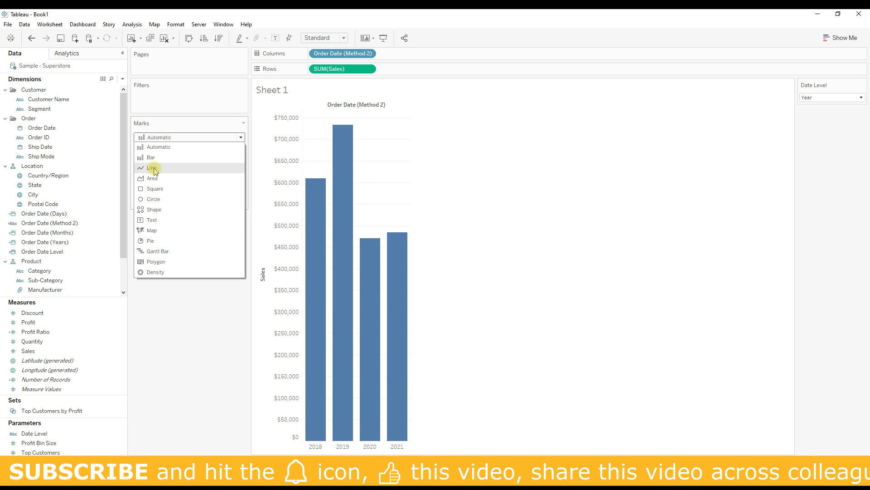
click(153, 168)
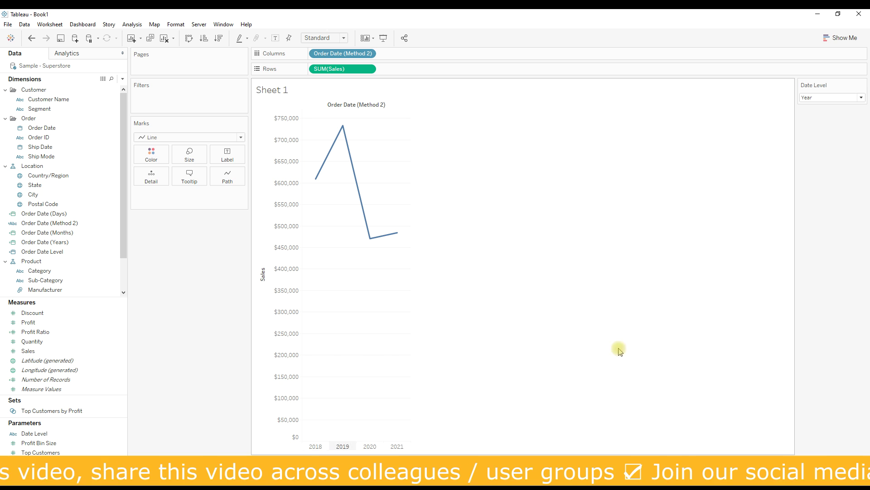
Step: Test the chart with the Date Level parameter set to Month and finally to Day
click(811, 98)
click(814, 115)
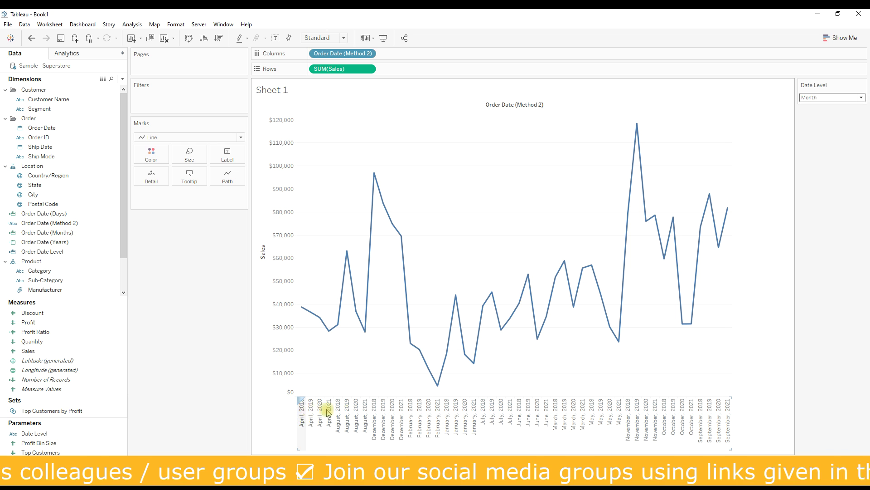
click(812, 97)
click(813, 117)
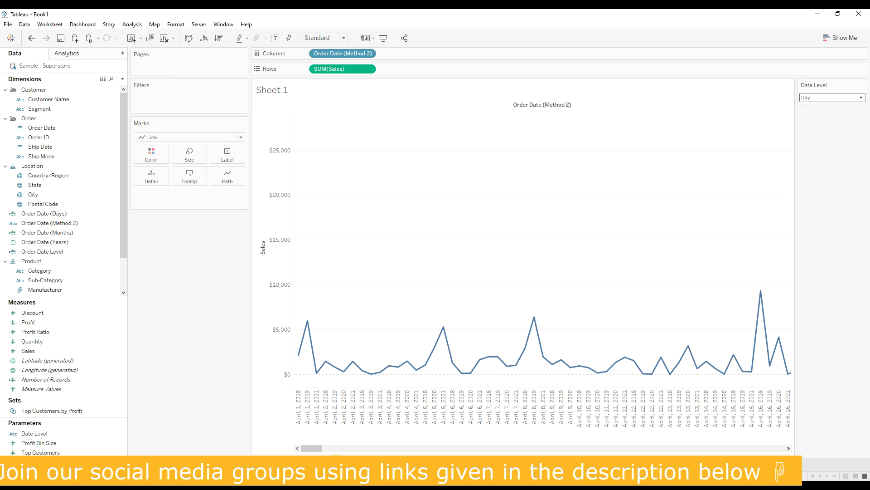
drag(312, 452, 291, 443)
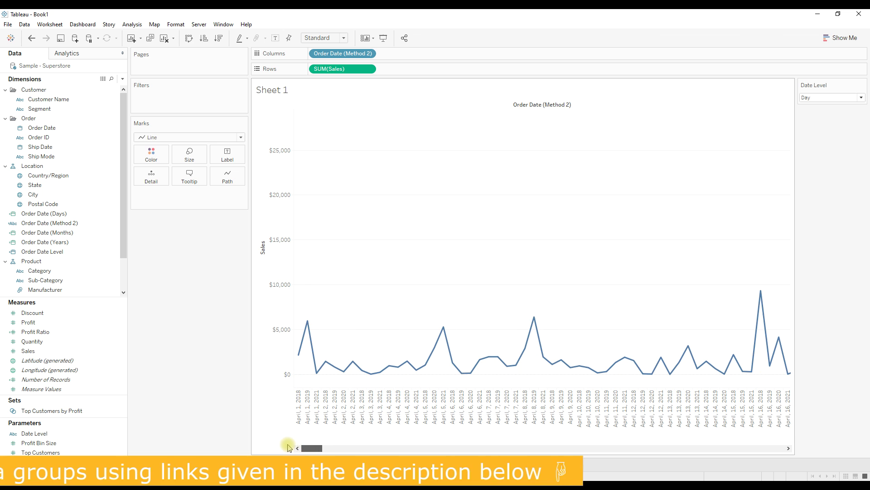